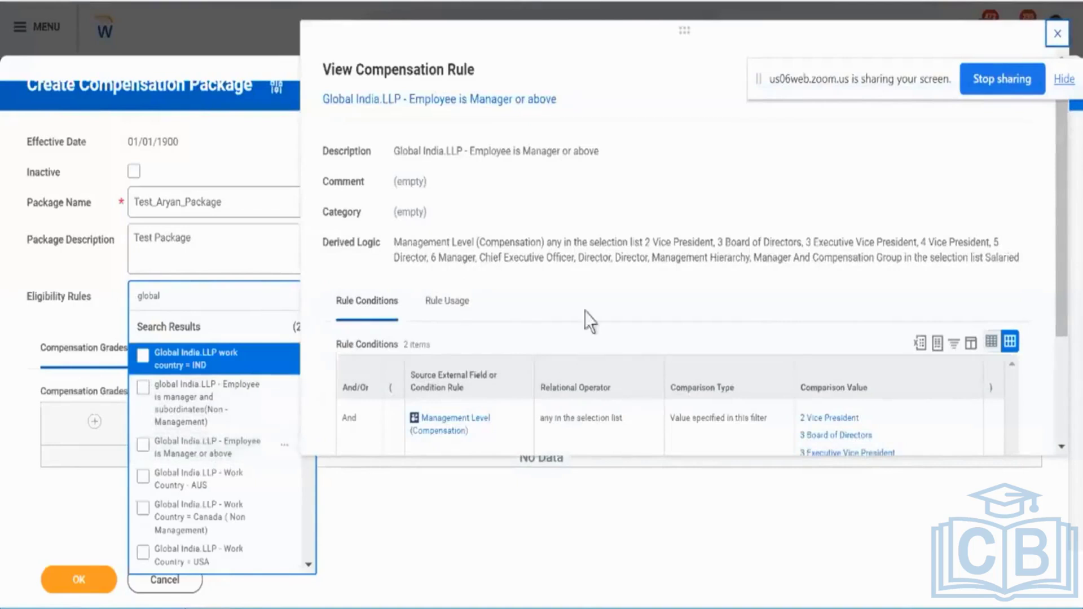
Review the conditions of the "Employee is Manager or above" rule and set the package's eligibility rule to "Global India.LLP work country = IND".
scroll(585, 309, "down", 2)
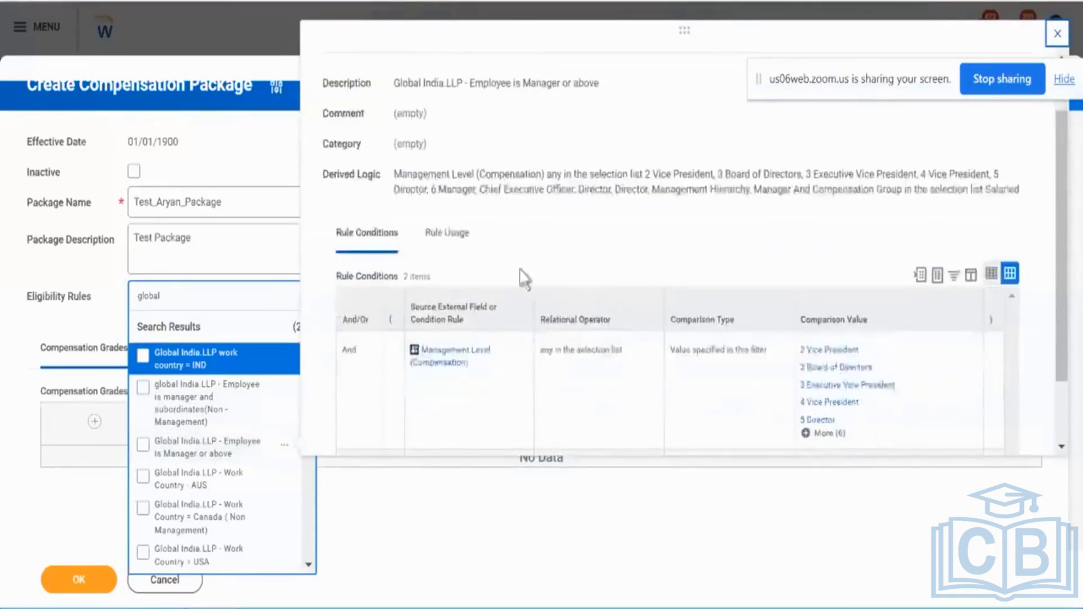
scroll(546, 214, "down", 2)
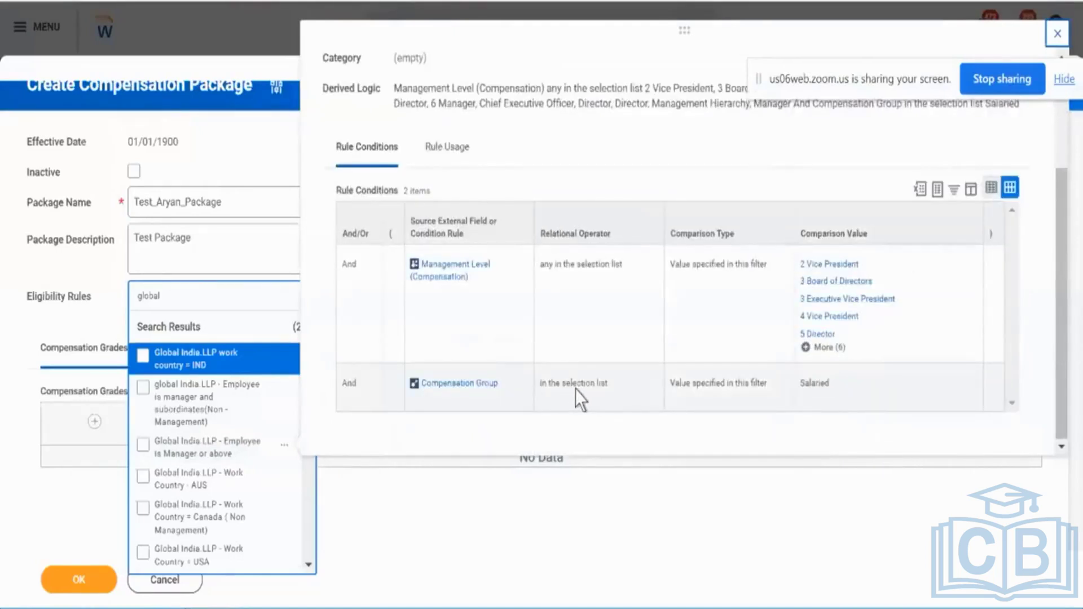
left_click(627, 312)
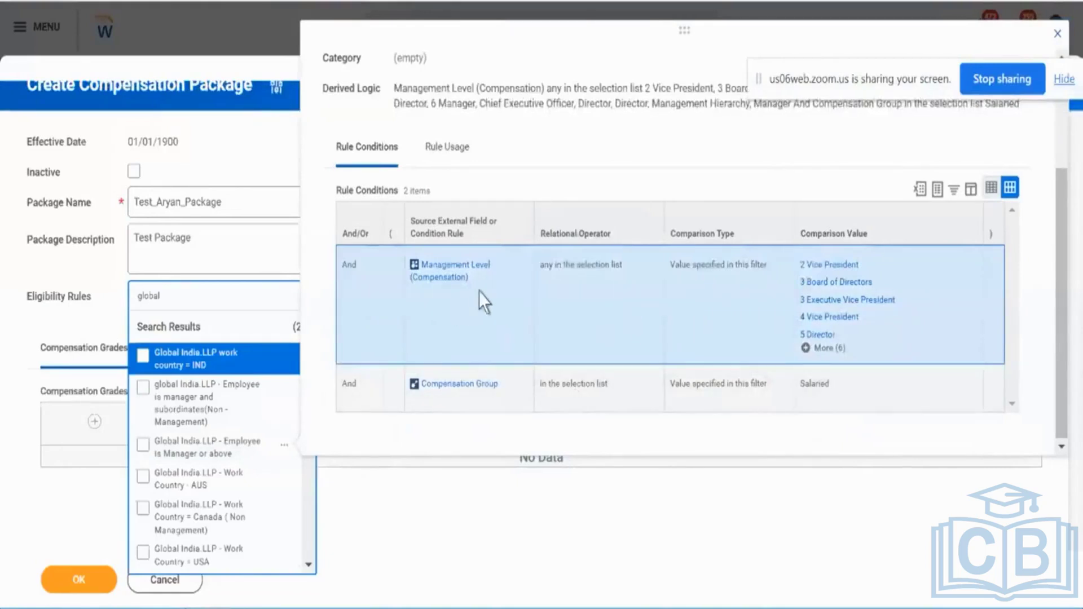
left_click(831, 347)
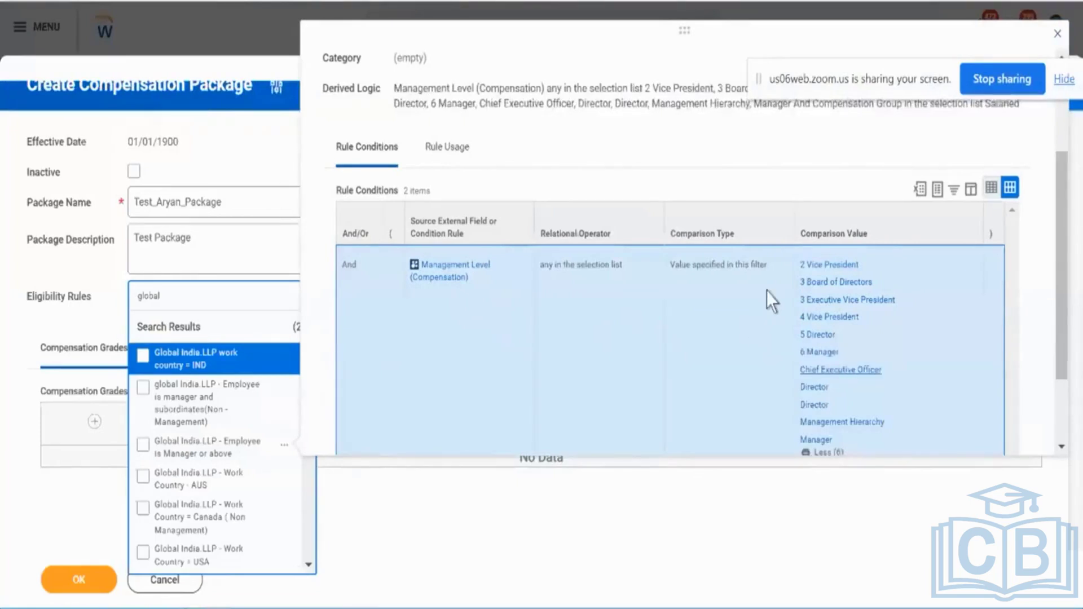
scroll(766, 290, "down", 2)
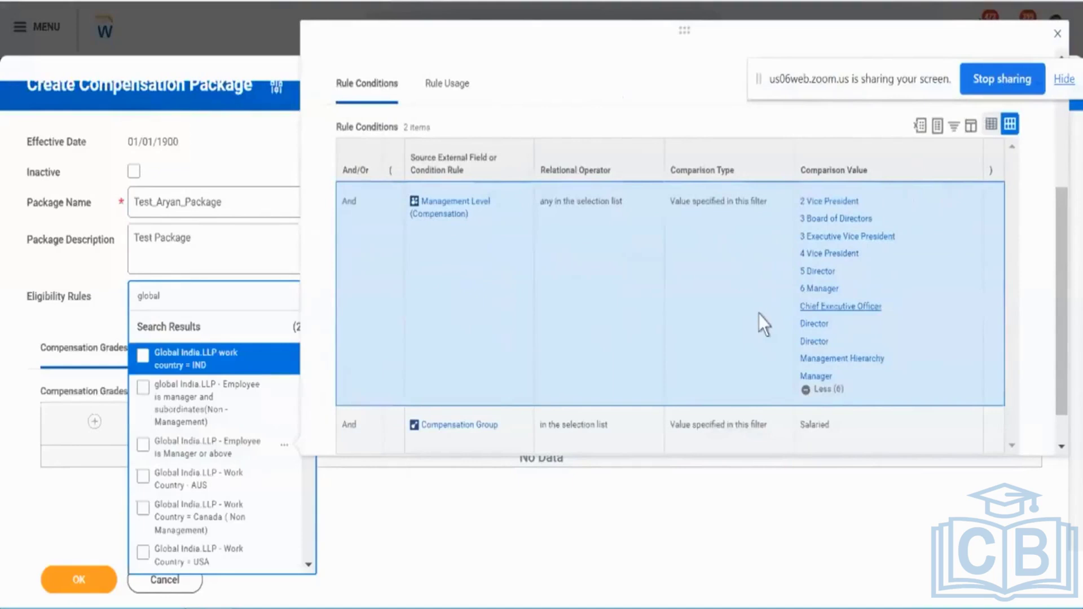
scroll(758, 314, "up", 3)
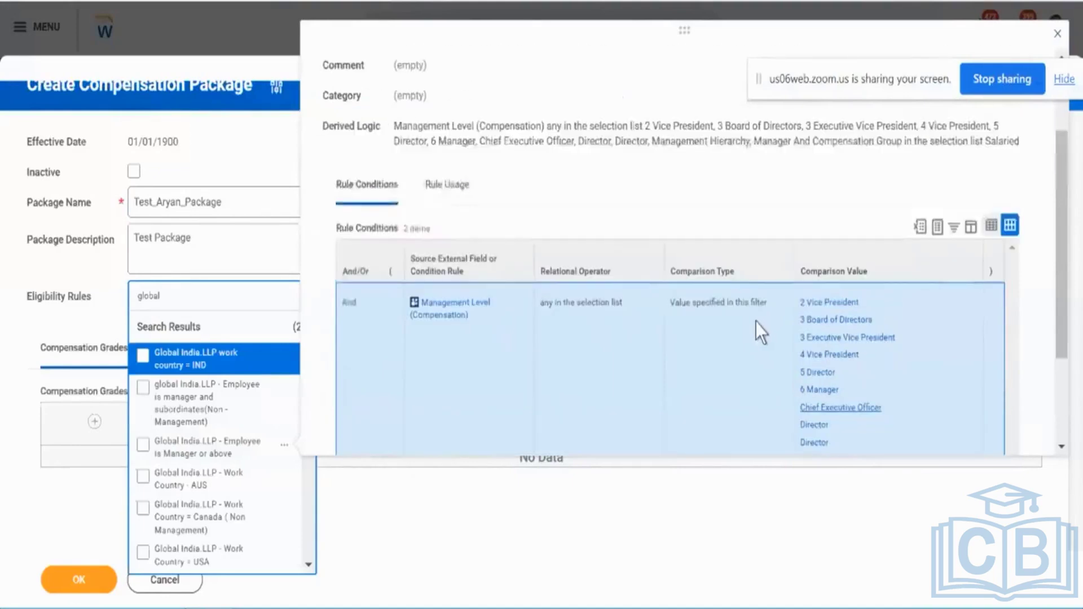
left_click(145, 357)
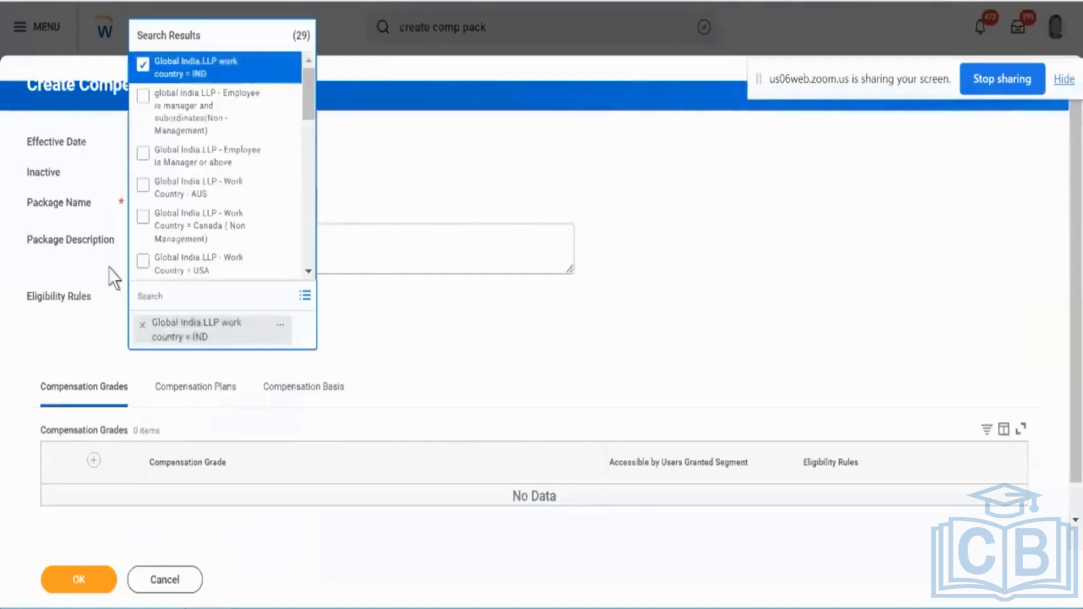
left_click(110, 268)
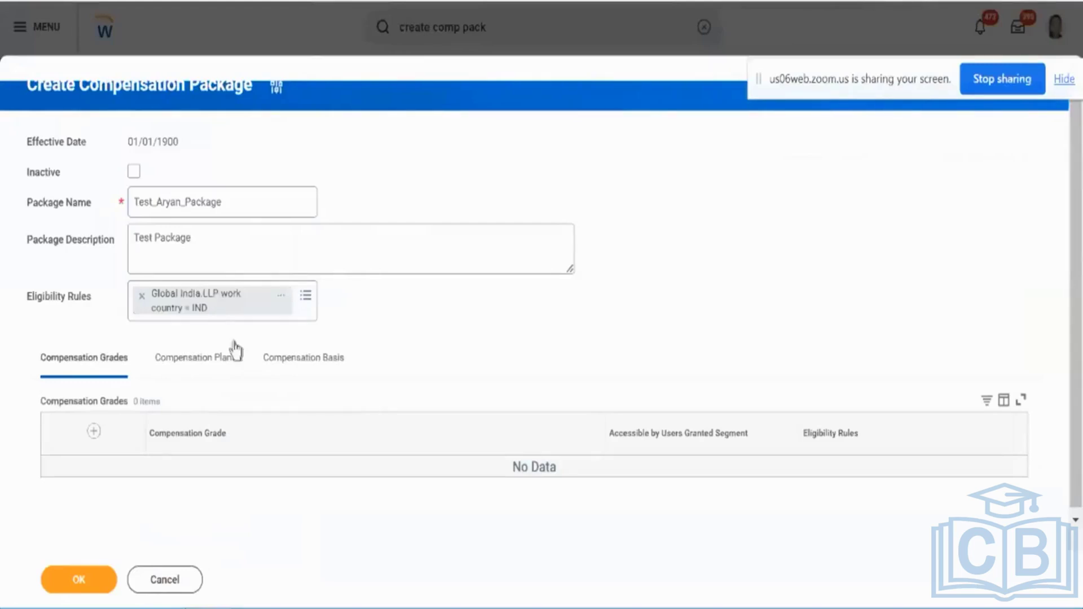
Add a row to the compensation grades and search the available grades for "base".
left_click(95, 432)
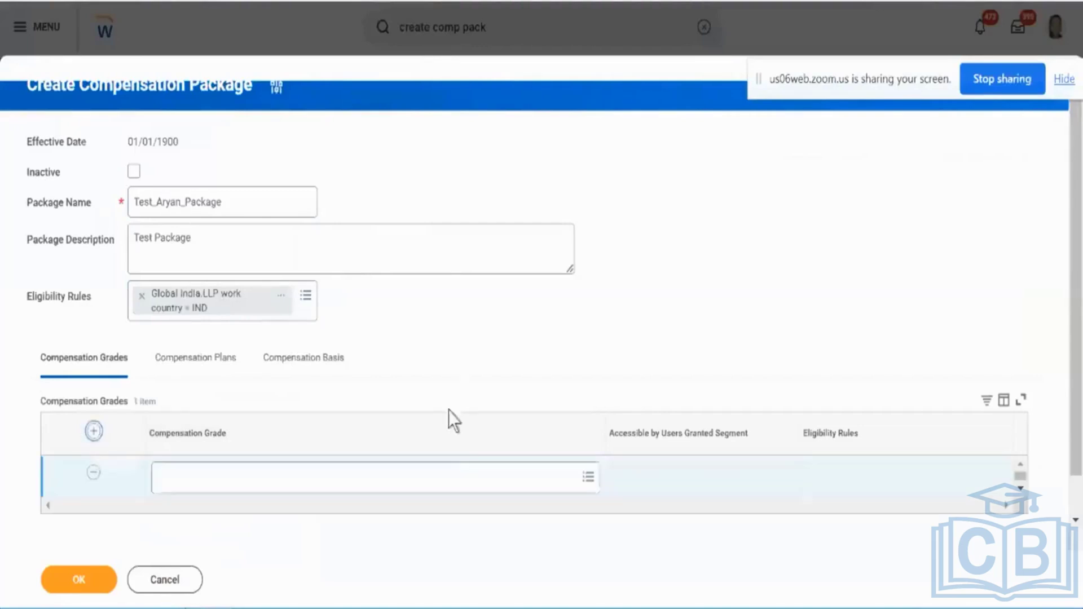
left_click(450, 466)
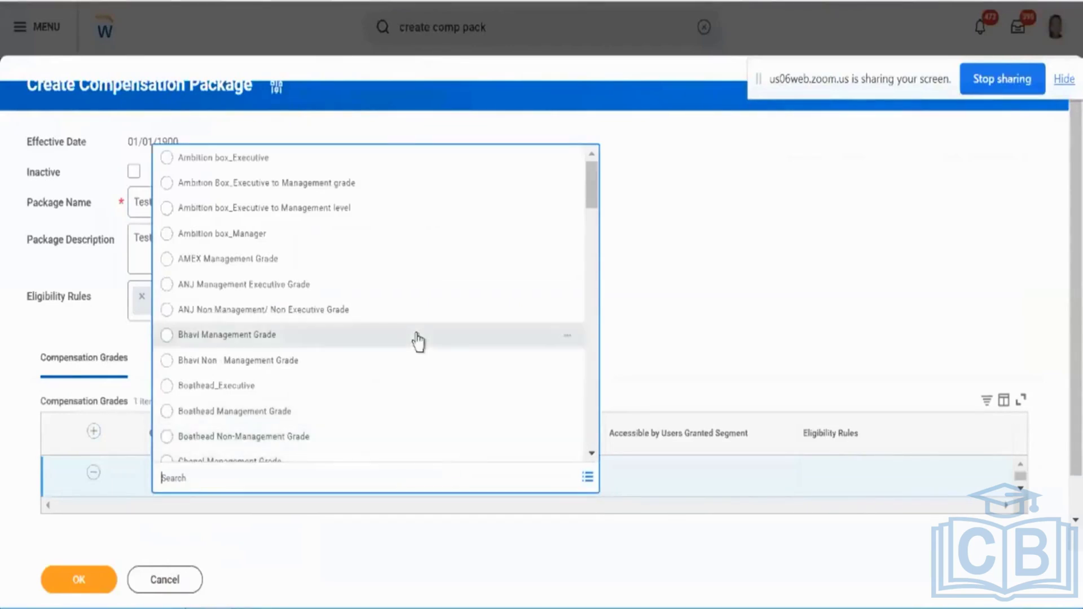
type("base")
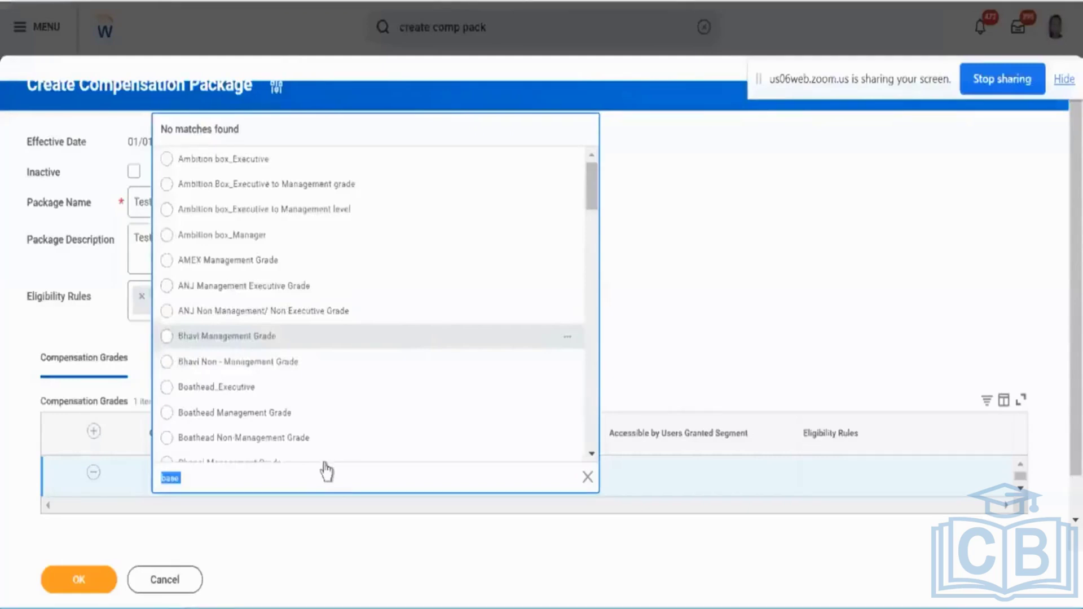
key("BackSpace")
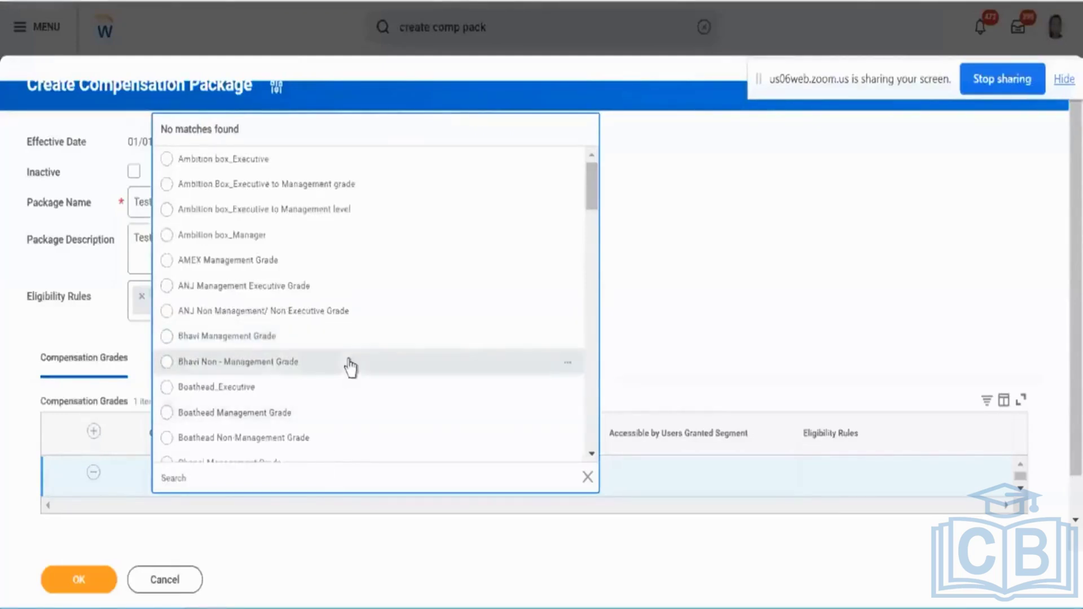
scroll(348, 367, "down", 2)
scroll(349, 360, "down", 3)
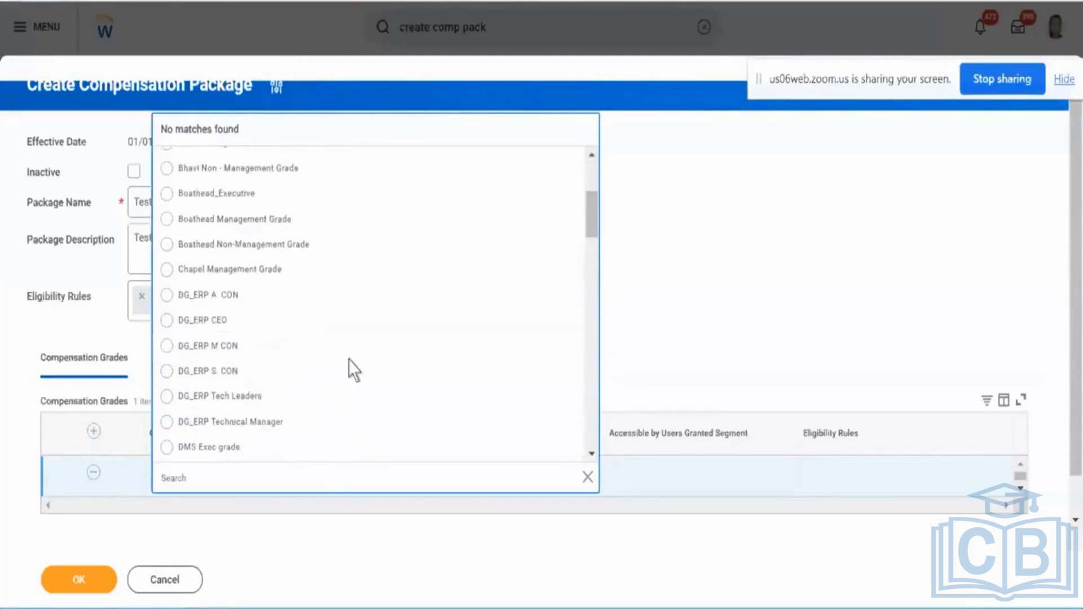
Search the compensation grades for "global" and clear the search without picking a grade.
type("global")
key("Return")
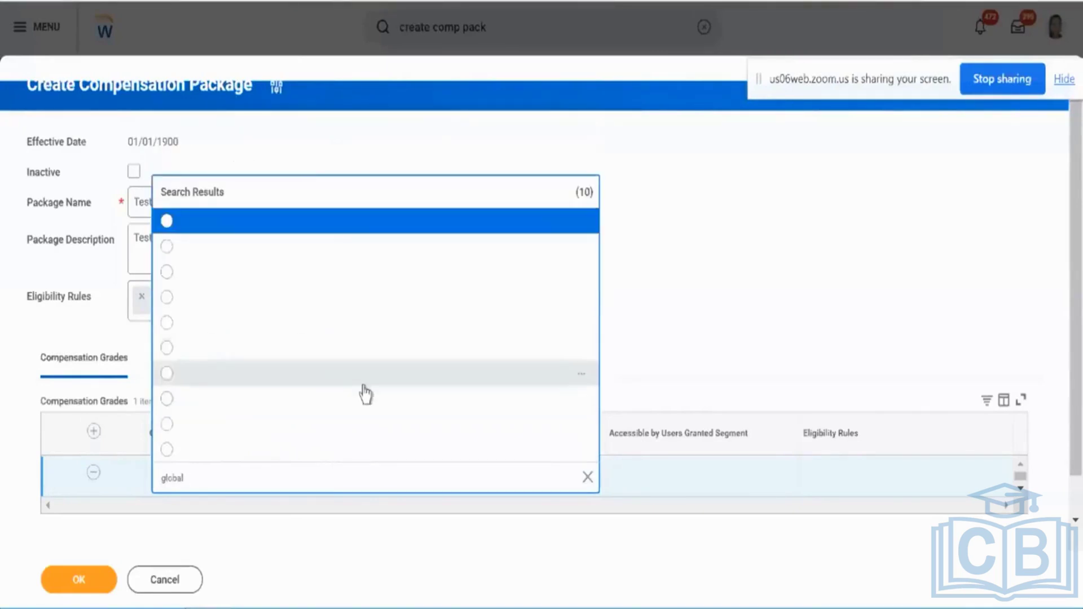
left_click(290, 478)
key("BackSpace")
key("BackSpace")
key("BackSpace")
key("BackSpace")
key("BackSpace")
key("BackSpace")
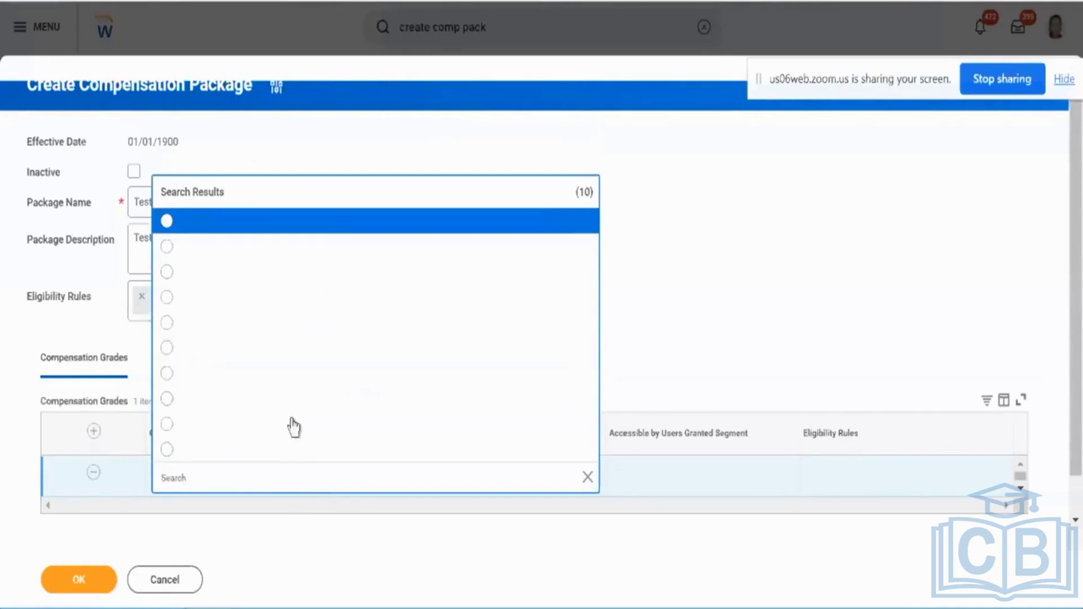
left_click(642, 313)
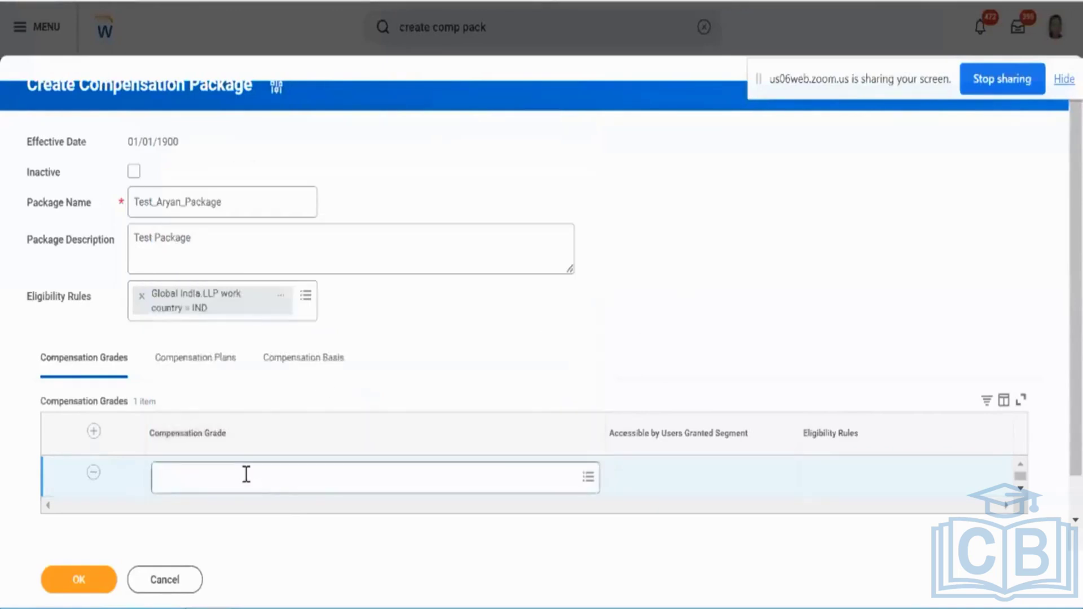
Set the new row's compensation grade to "Grade A (Company X)".
left_click(245, 475)
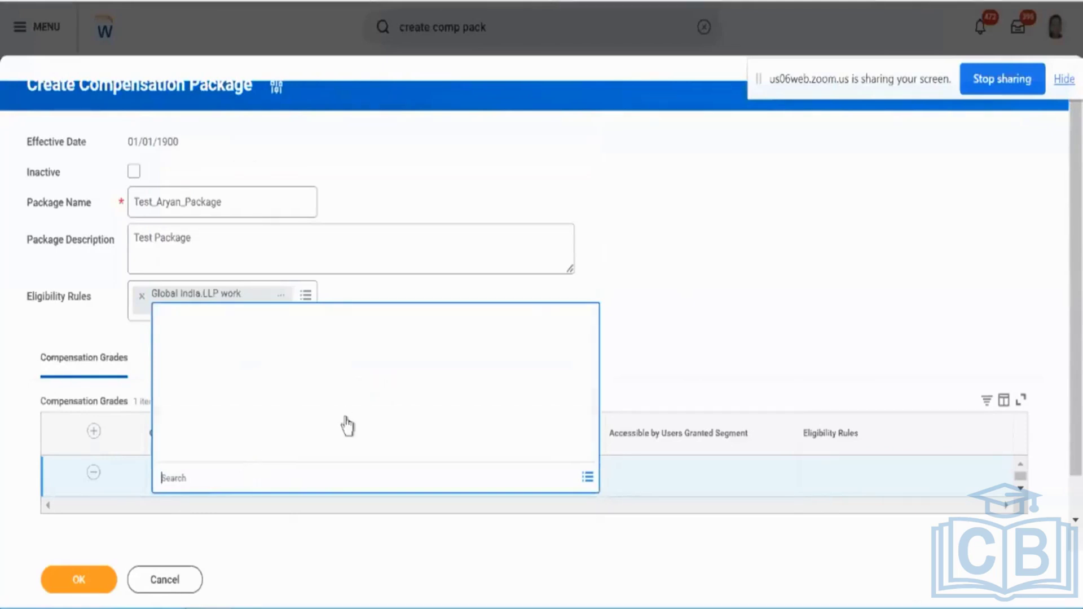
scroll(348, 426, "down", 4)
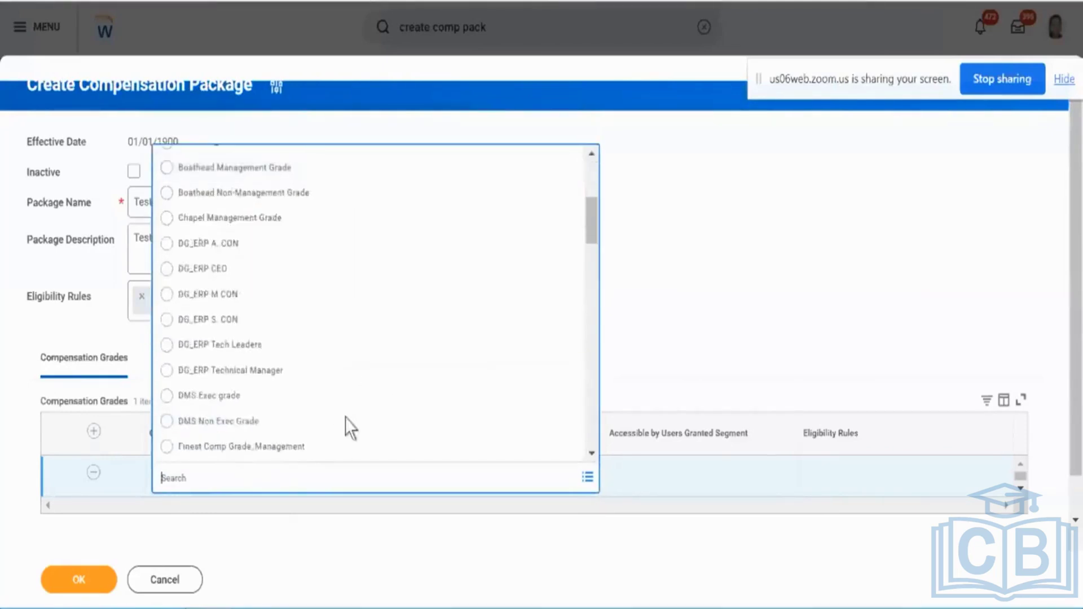
scroll(346, 421, "down", 5)
scroll(345, 418, "down", 5)
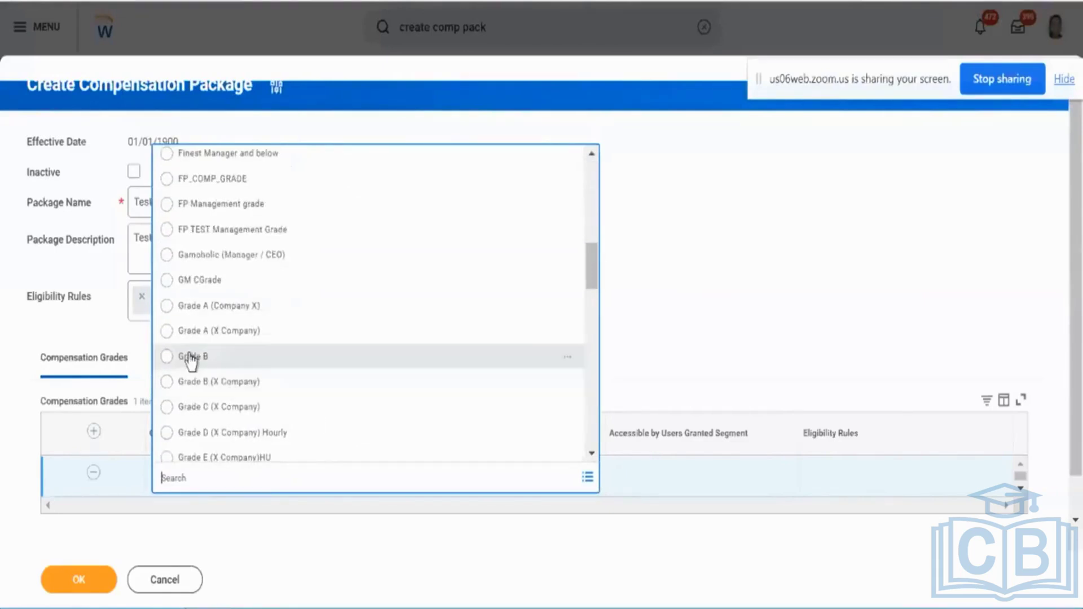
left_click(222, 311)
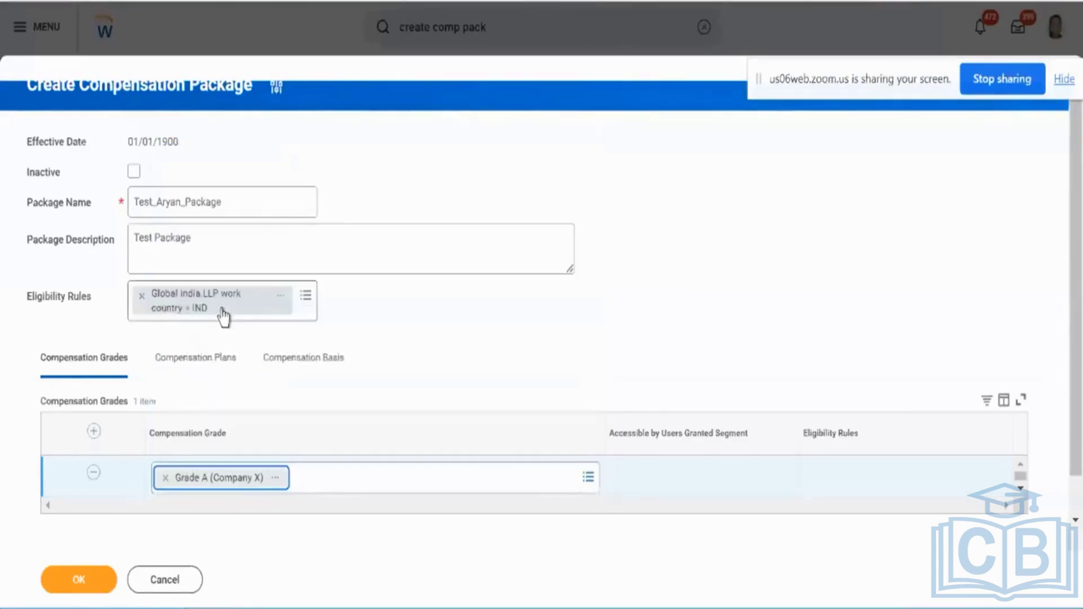
Examine compensation grade details and the pay range in a separate tab, and close the preview of the selected grade.
left_click(276, 477)
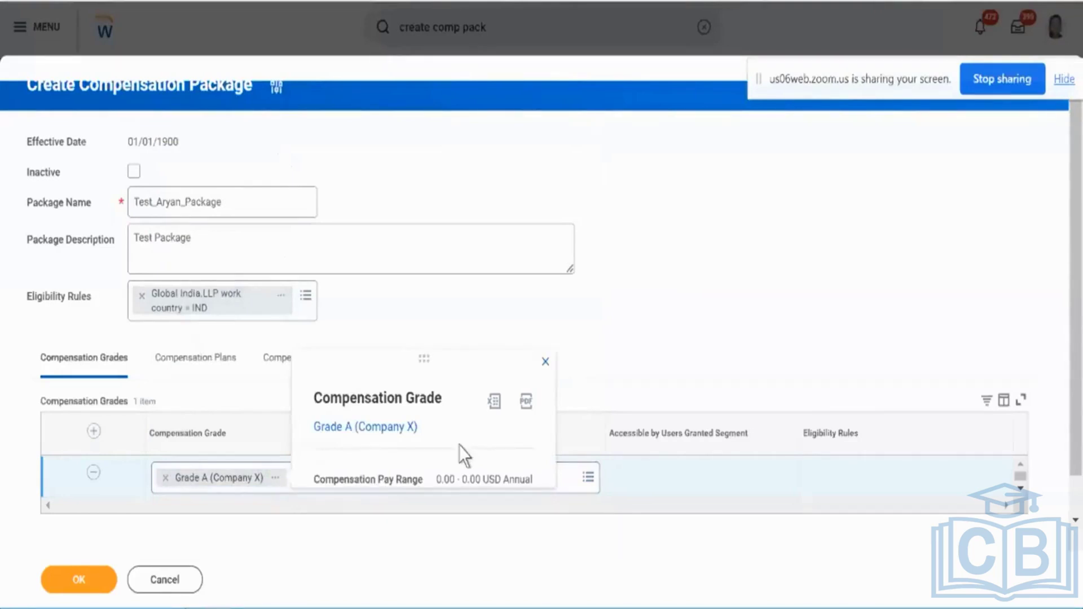
right_click(392, 433)
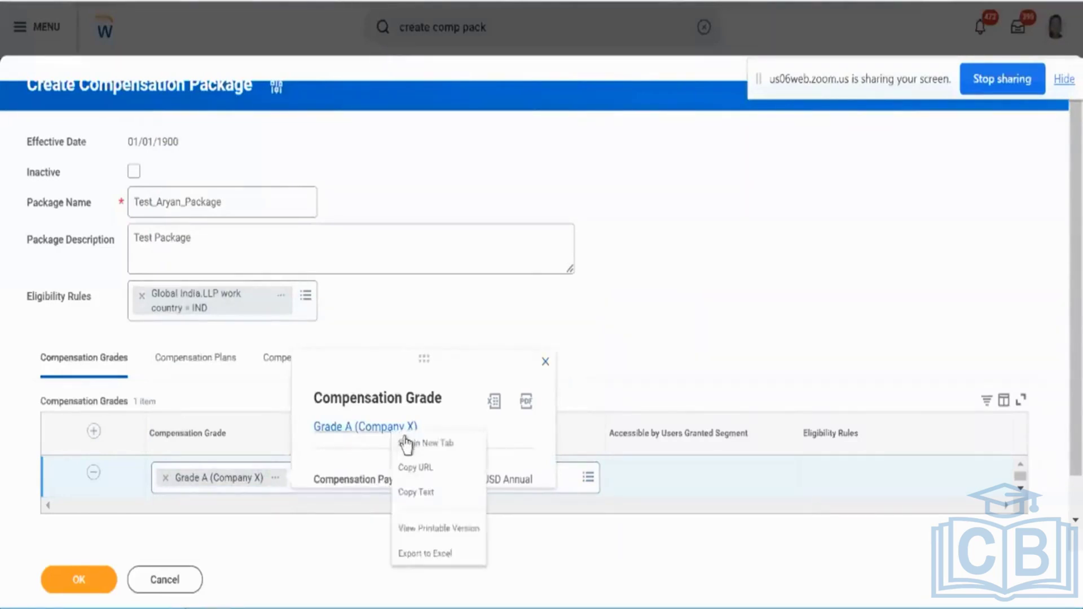
left_click(407, 442)
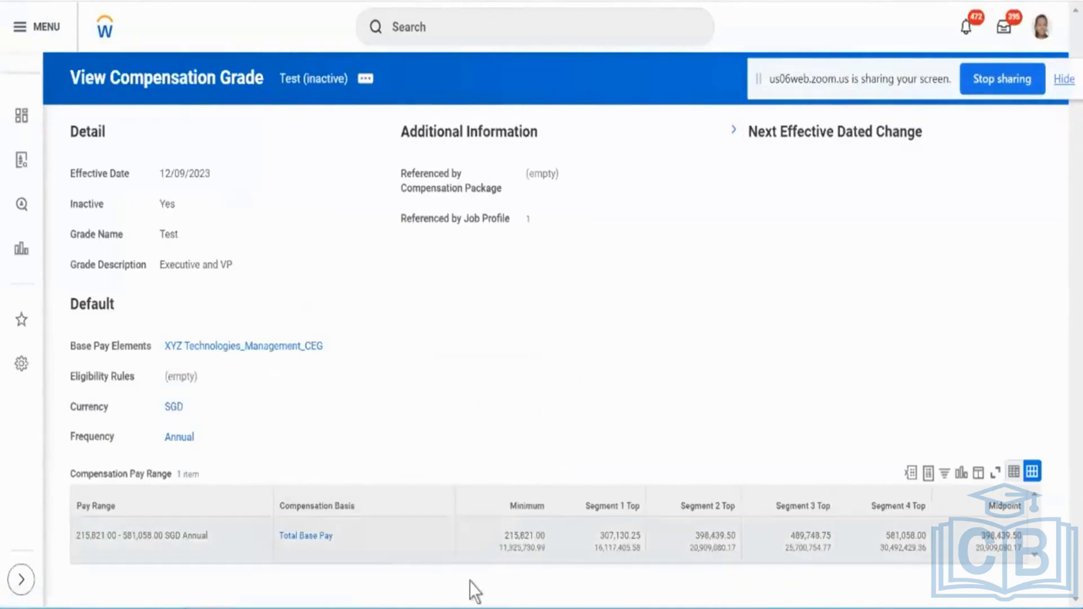
triple_click(171, 540)
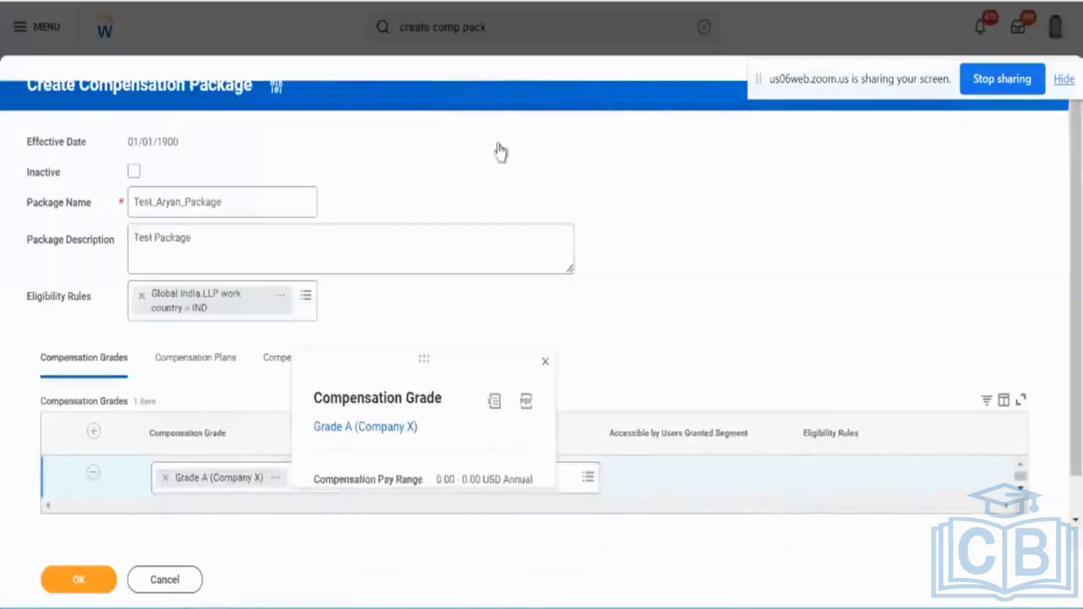
left_click(612, 251)
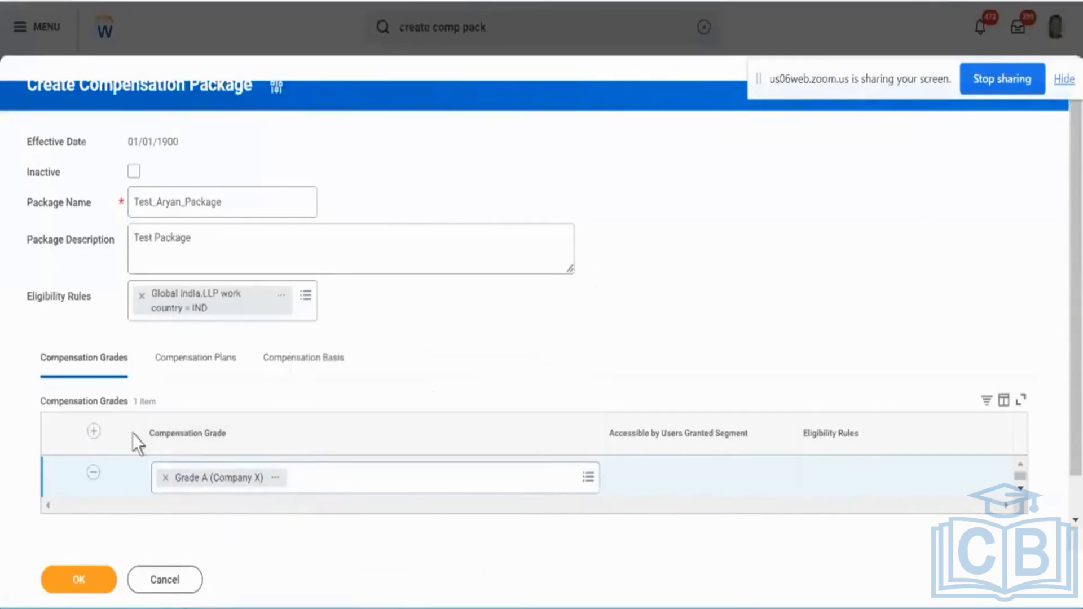
Add a row to the package's compensation plans and search the available plans for "base".
left_click(197, 367)
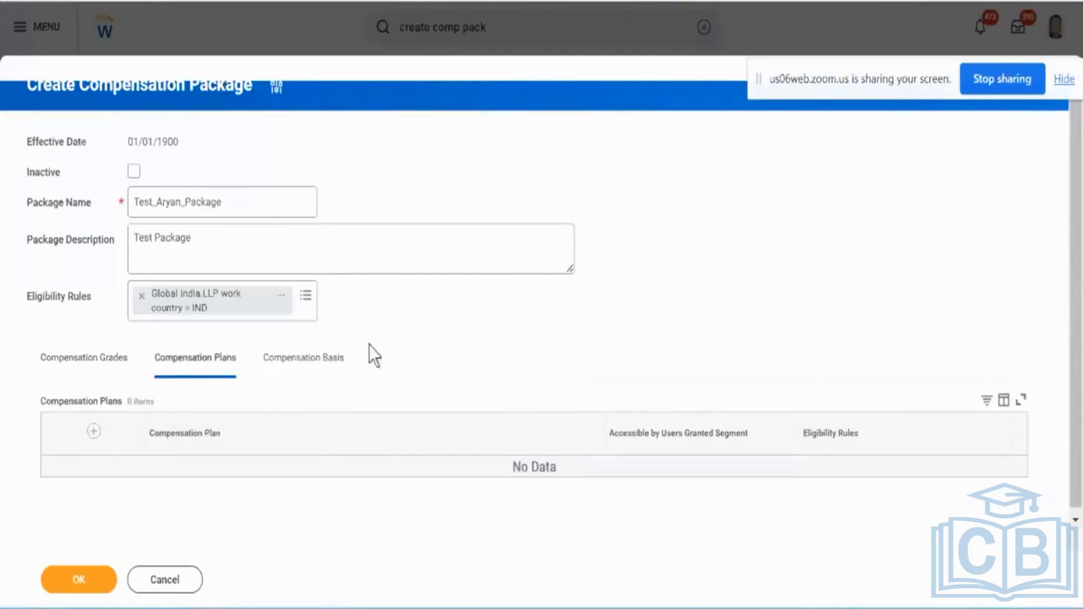
left_click(94, 433)
left_click(352, 474)
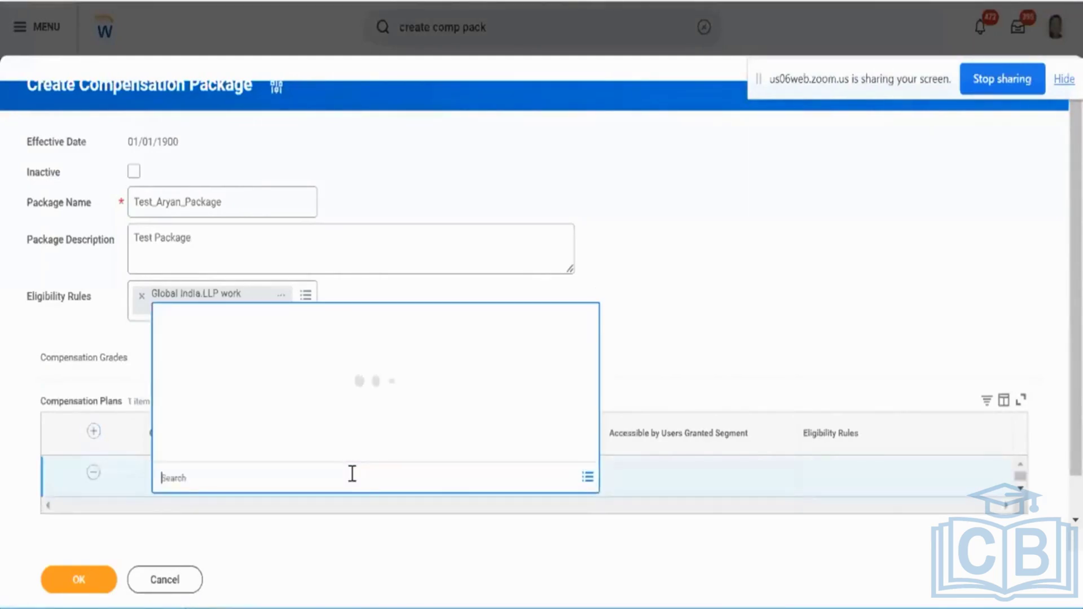
type("base")
key("Return")
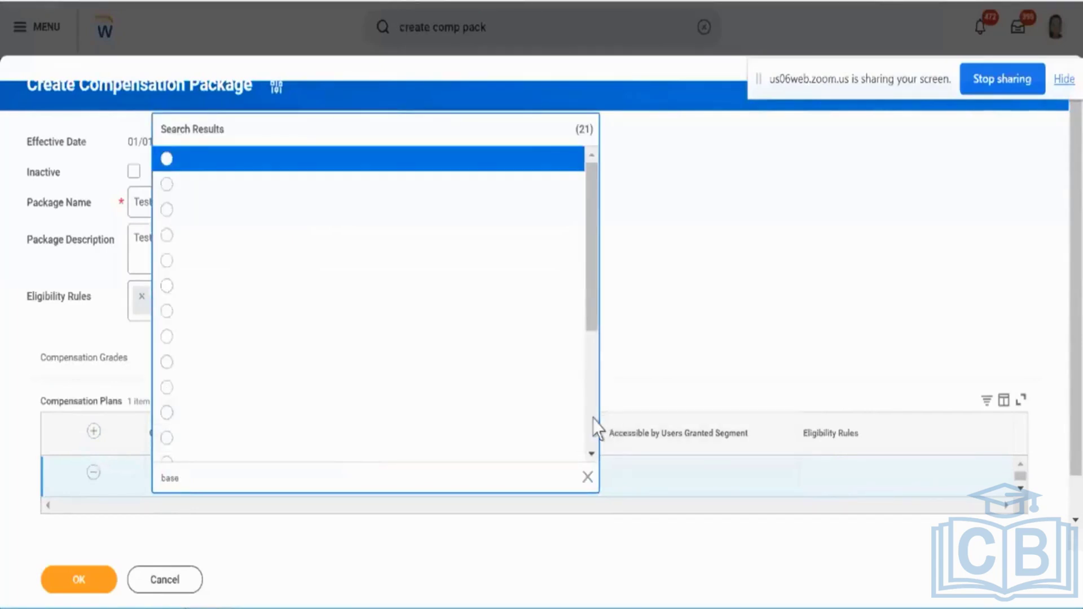
scroll(594, 429, "down", 3)
left_click(642, 374)
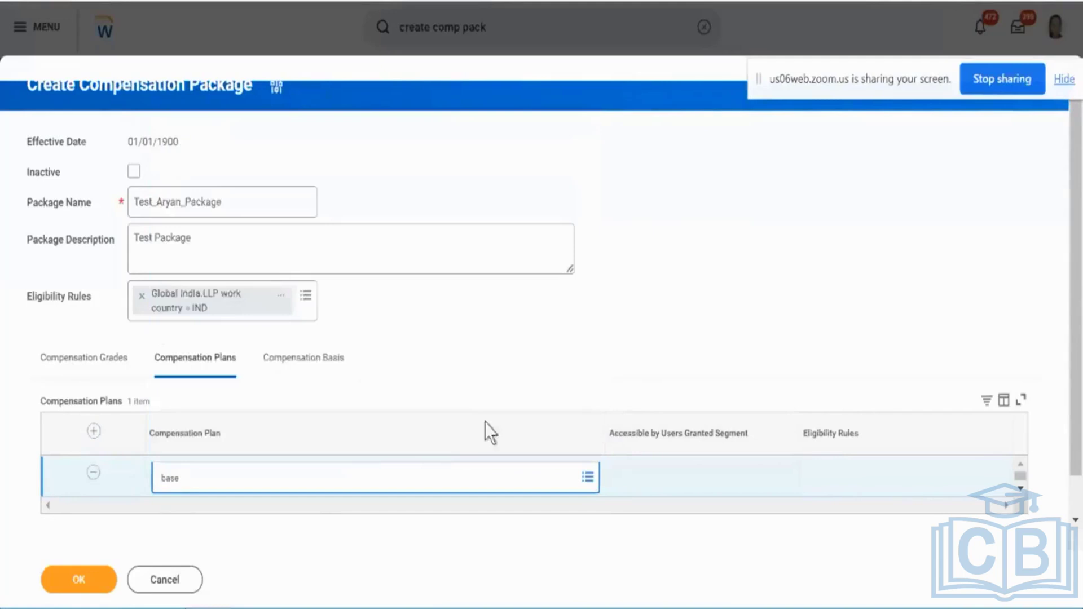
Set the new row's compensation plan to "Salary Plan (X Company)" from the Salary Plans category.
left_click(445, 476)
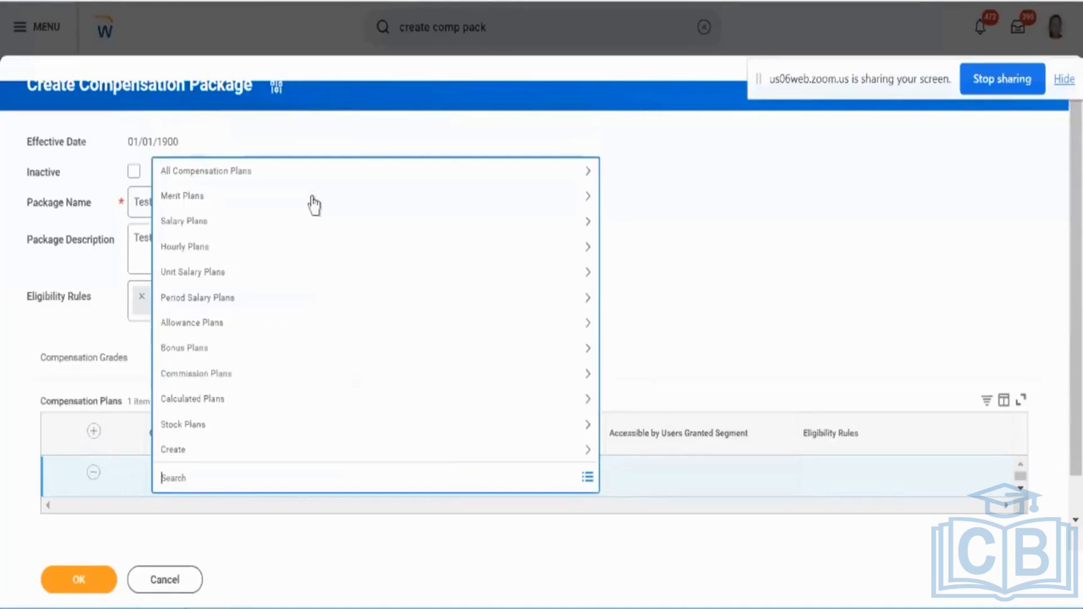
left_click(228, 222)
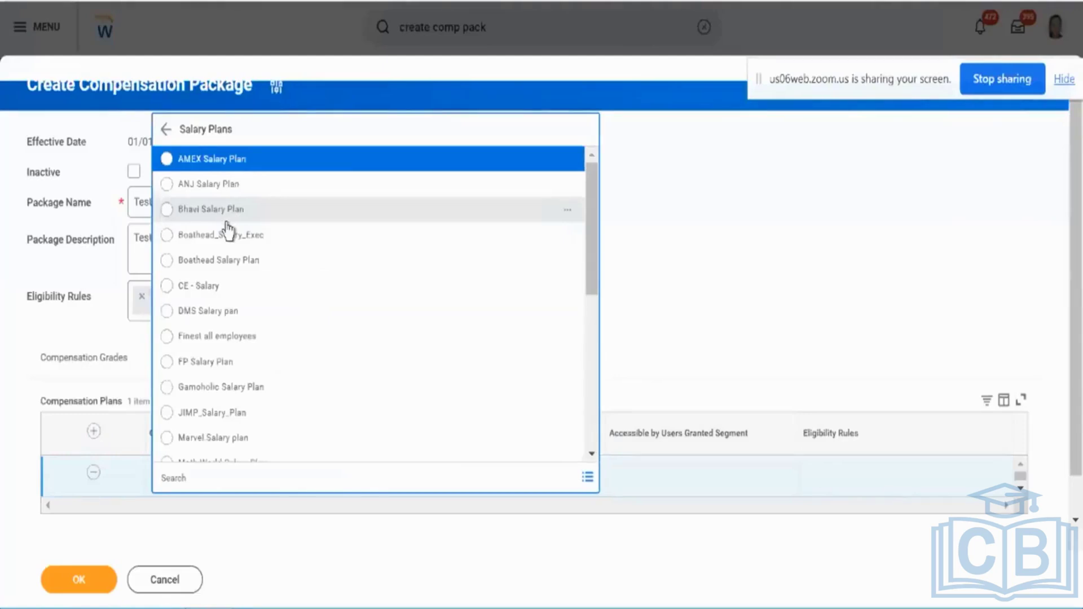
scroll(254, 309, "down", 1)
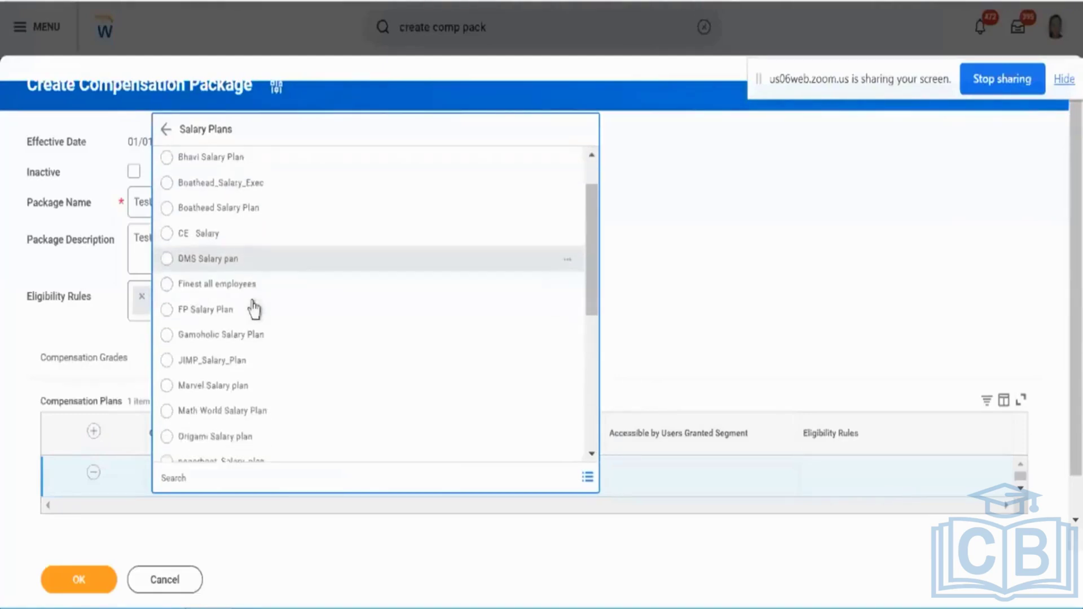
scroll(254, 309, "down", 4)
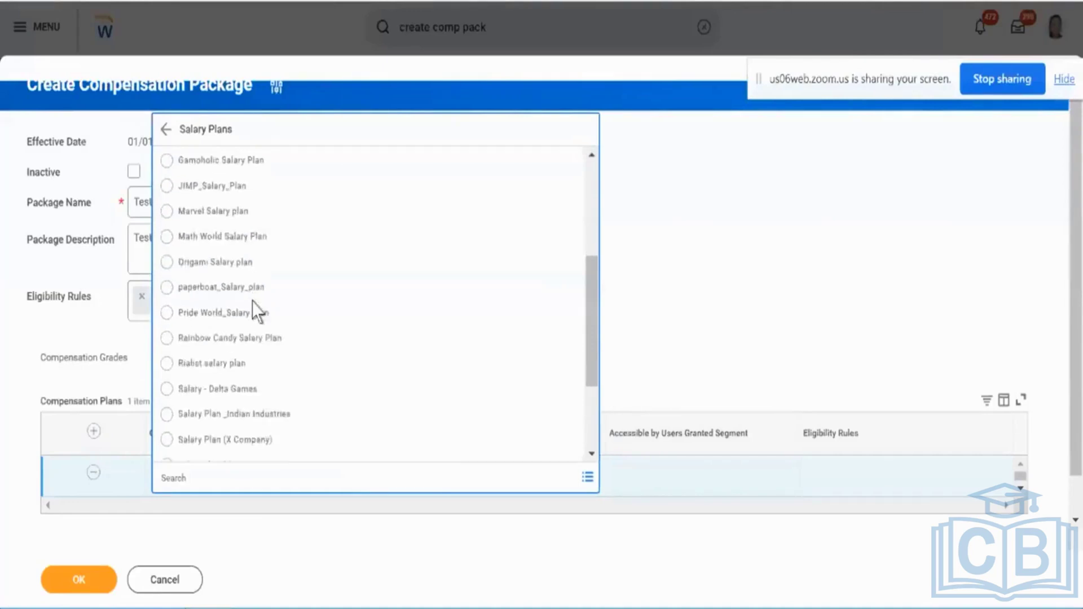
scroll(252, 301, "down", 3)
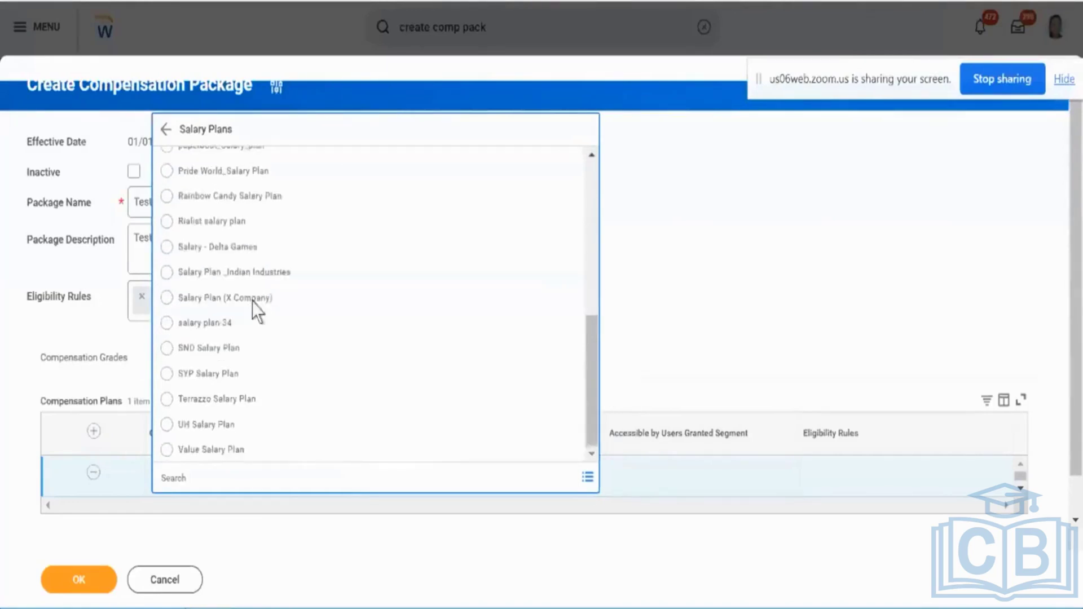
left_click(213, 299)
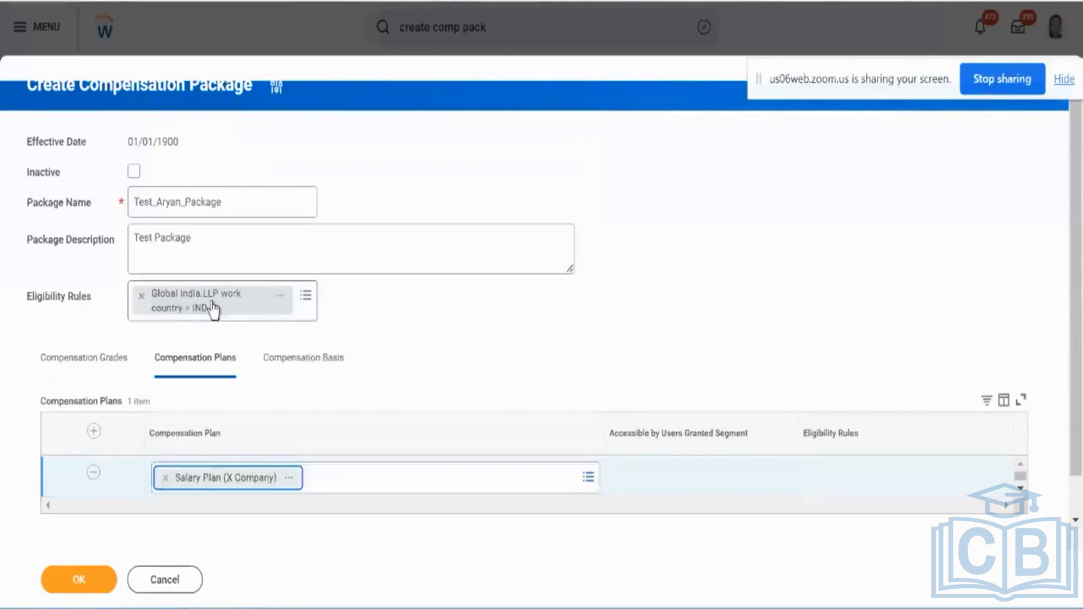
Open the selected "Salary Plan (X Company)" in a separate tab to examine its details, and close the plan list.
left_click(209, 485)
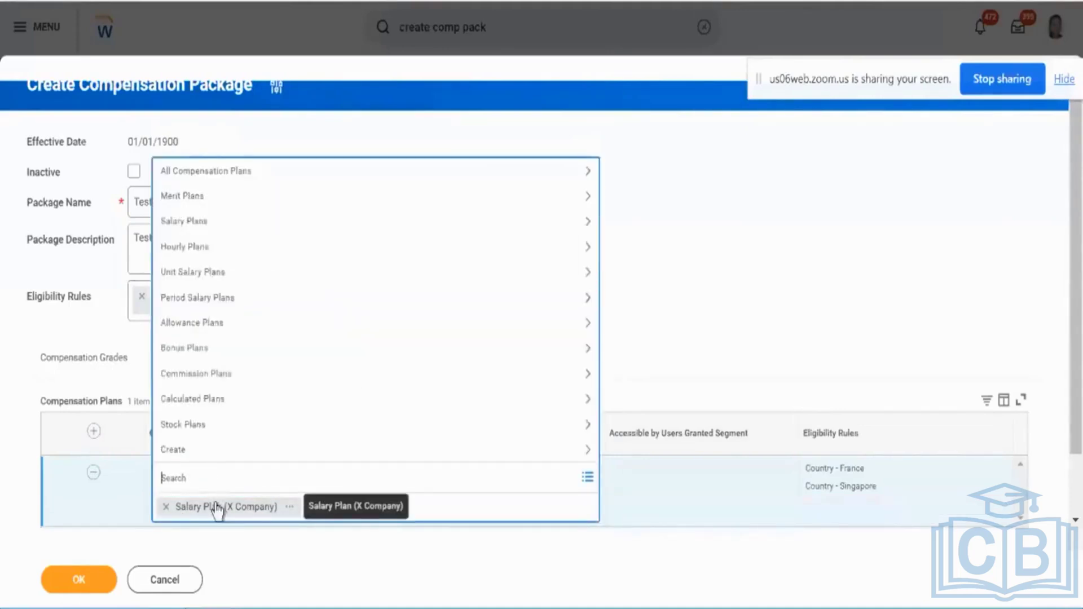
right_click(216, 508)
left_click(250, 379)
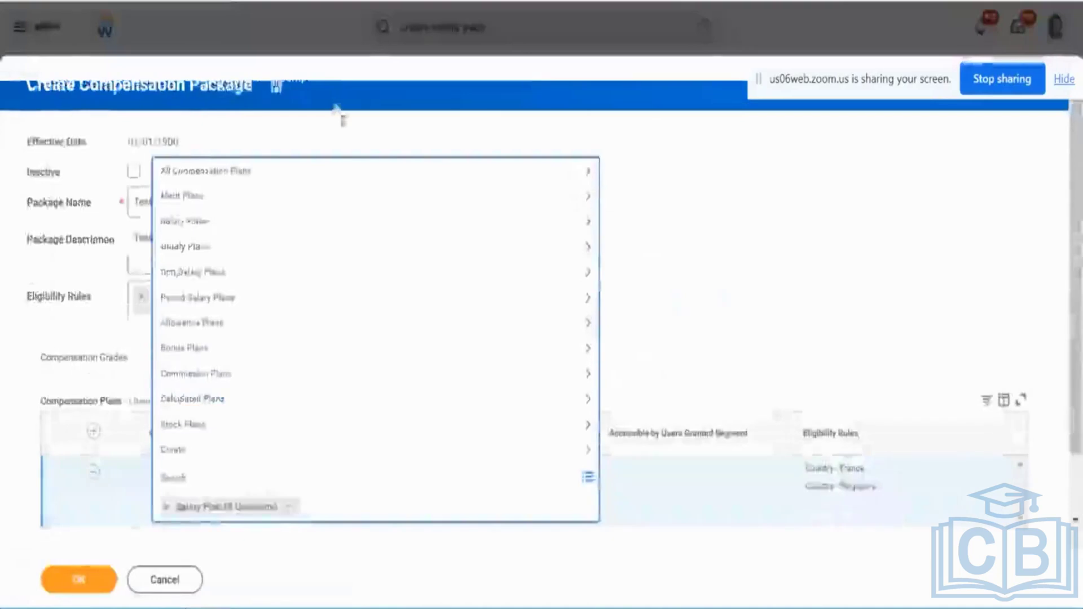
left_click(664, 242)
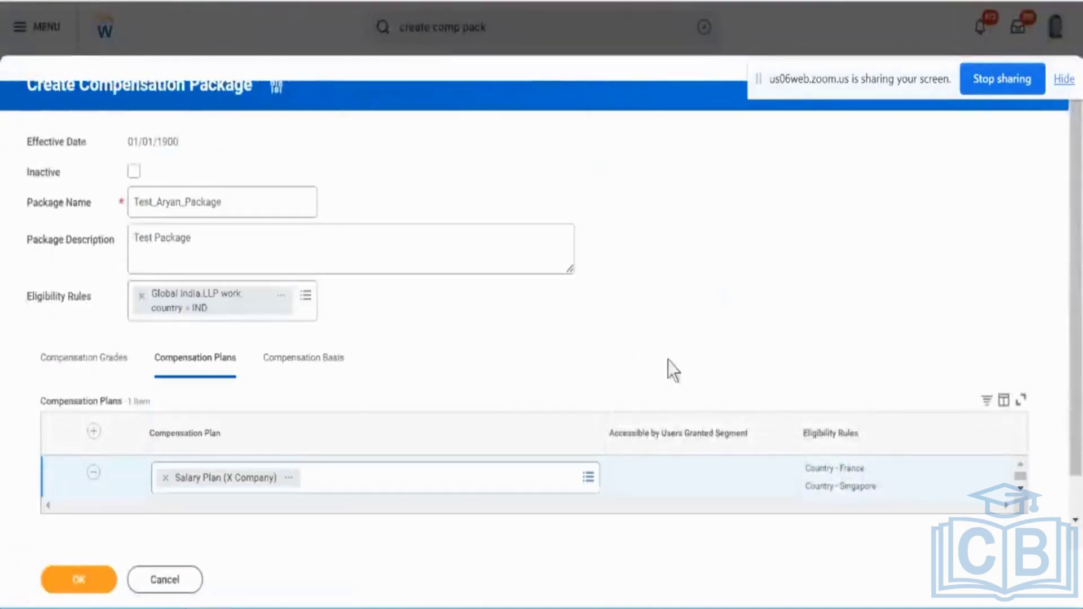
Check the package's compensation basis section and save the new compensation package.
left_click(273, 361)
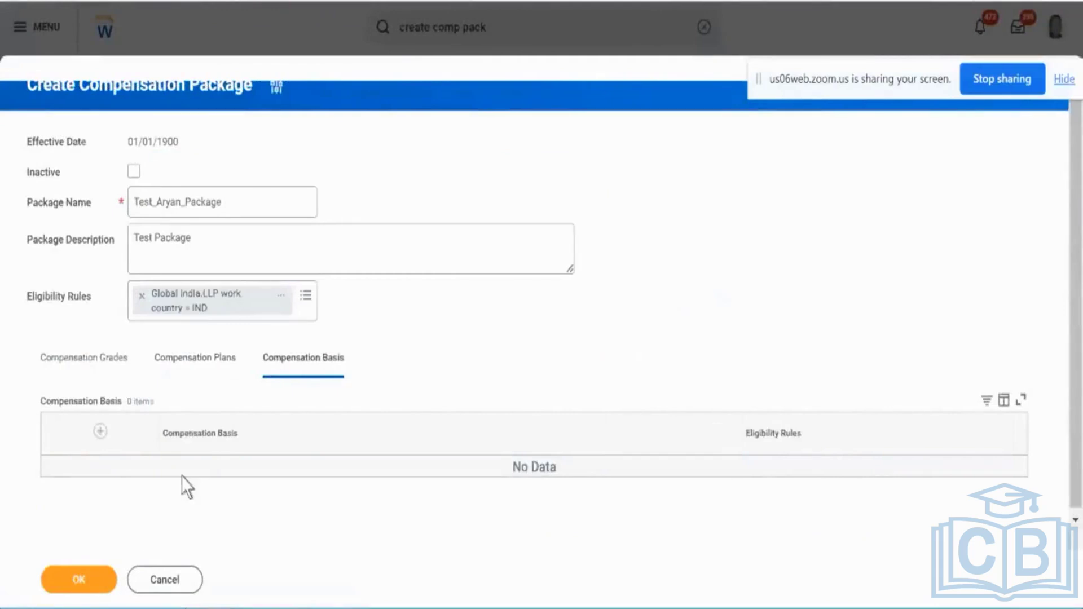
left_click(84, 579)
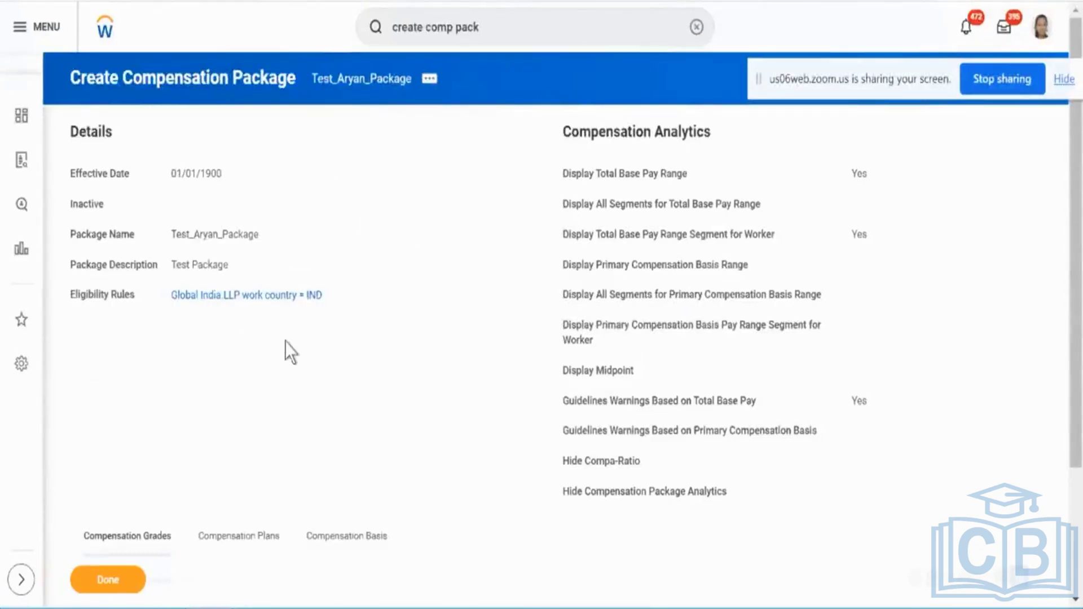
Review the saved package's details, including its effective date, eligibility rule, compensation analytics and compensation grade.
scroll(429, 355, "down", 2)
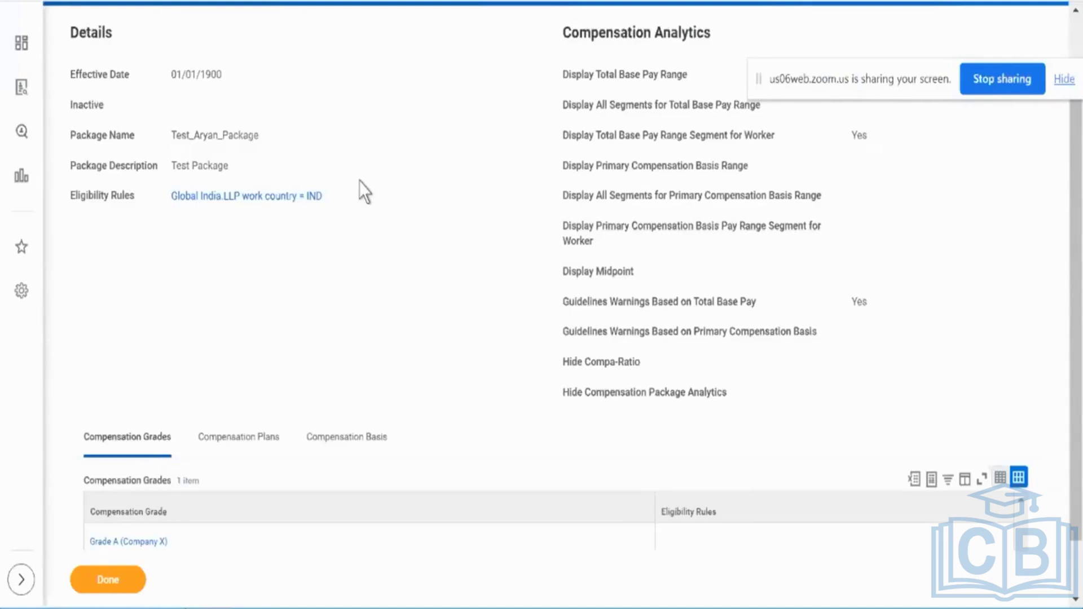
scroll(360, 181, "up", 2)
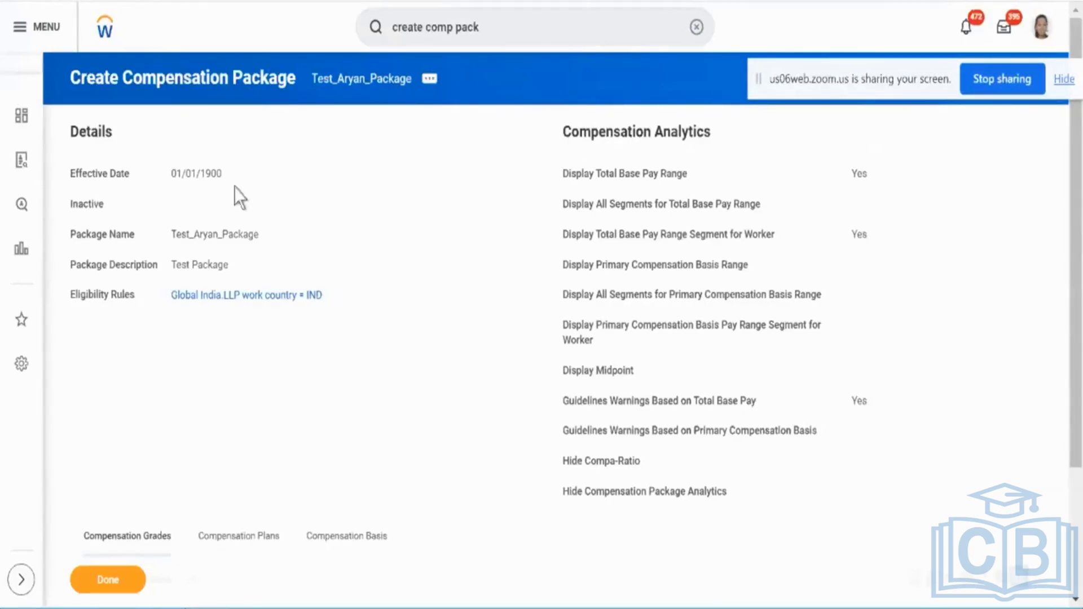
double_click(209, 175)
triple_click(212, 178)
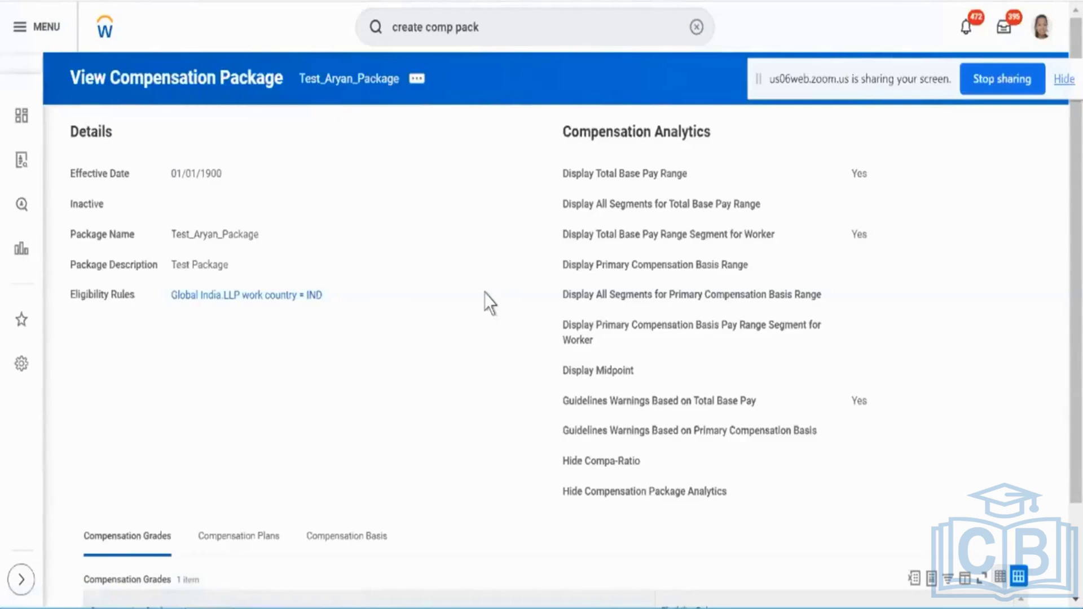
scroll(485, 293, "down", 2)
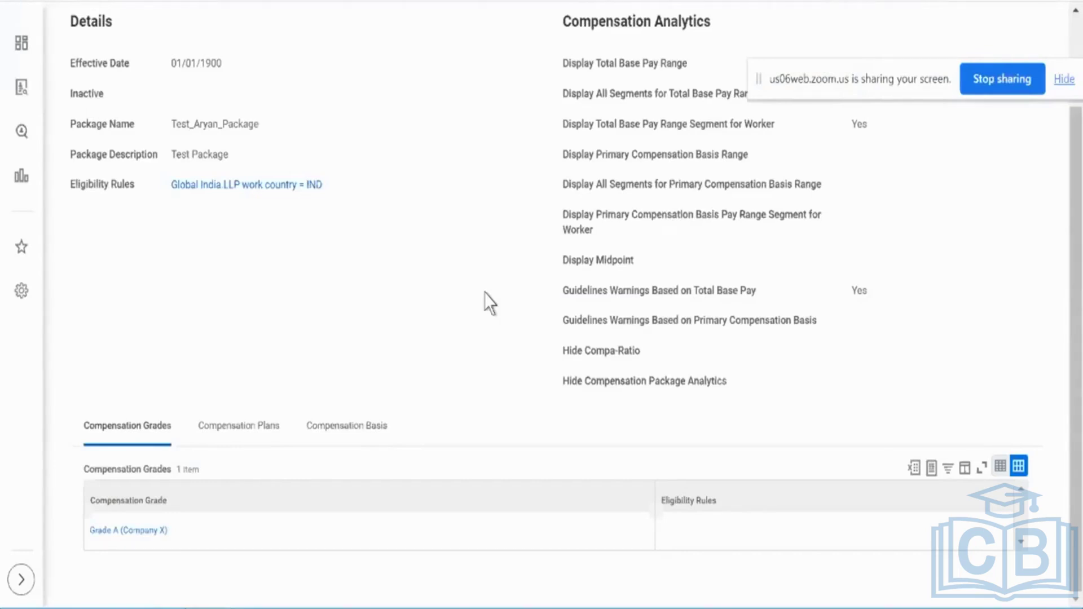
scroll(484, 293, "up", 2)
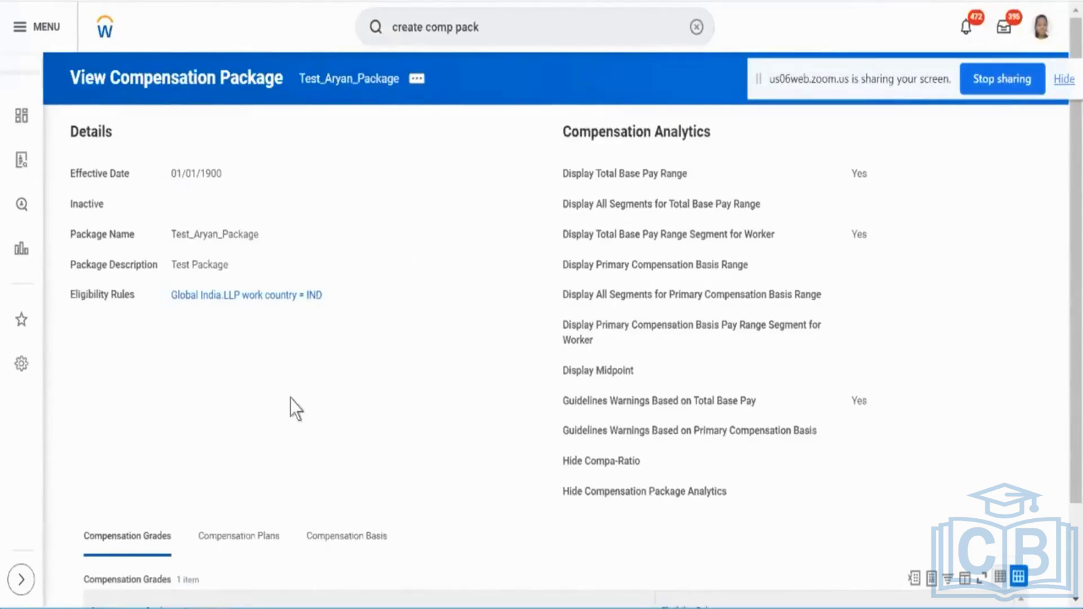
Open Test_Aryan_Package for editing with effective date 13/09/2023, view its eligibility rule choices, and cancel the edit.
left_click(415, 85)
mouse_move(511, 138)
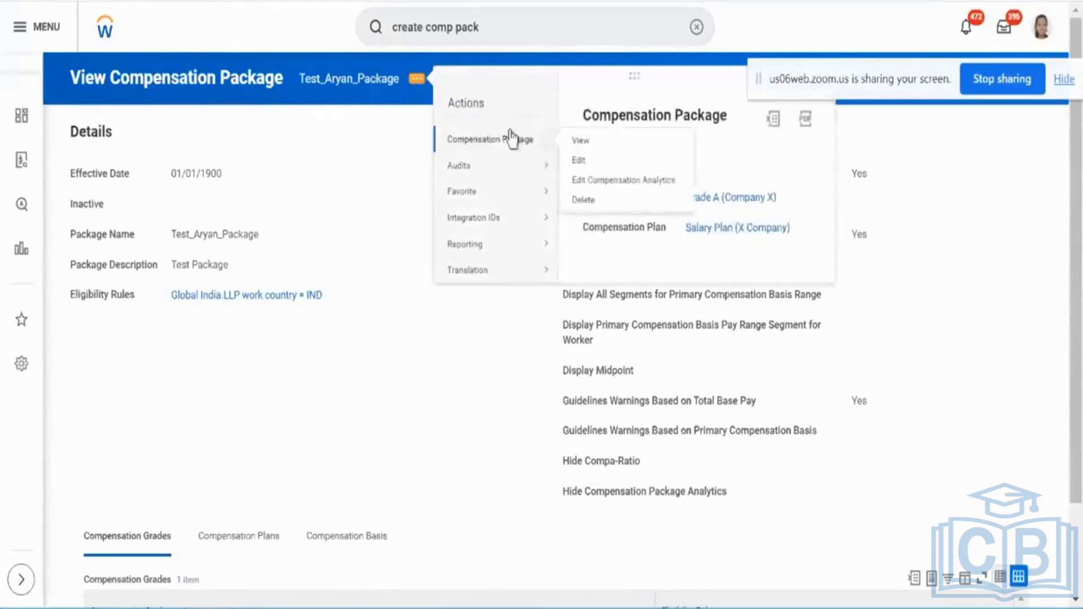
left_click(586, 160)
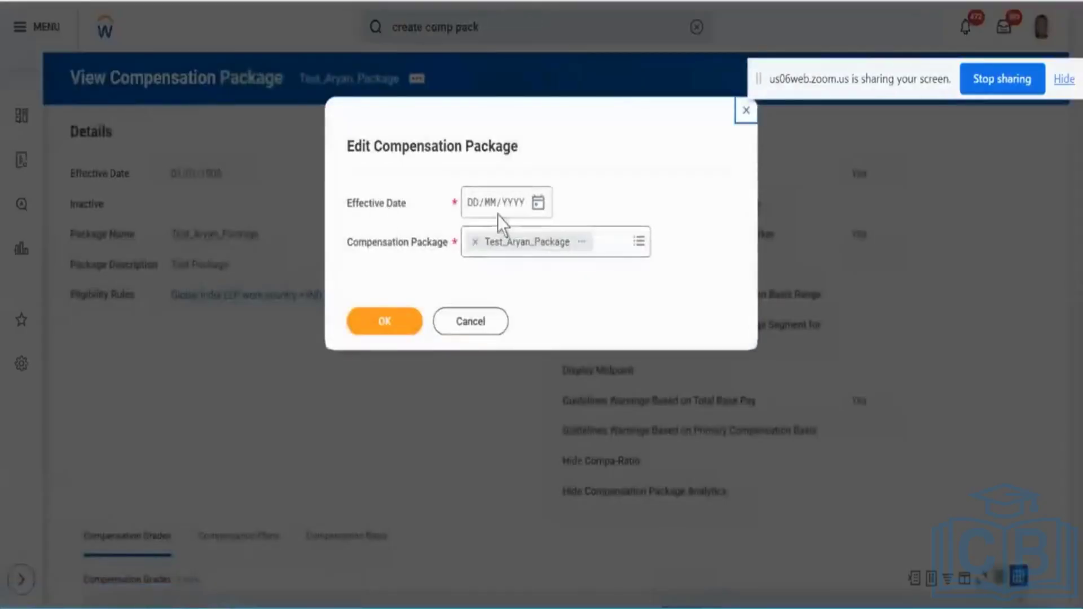
left_click(477, 212)
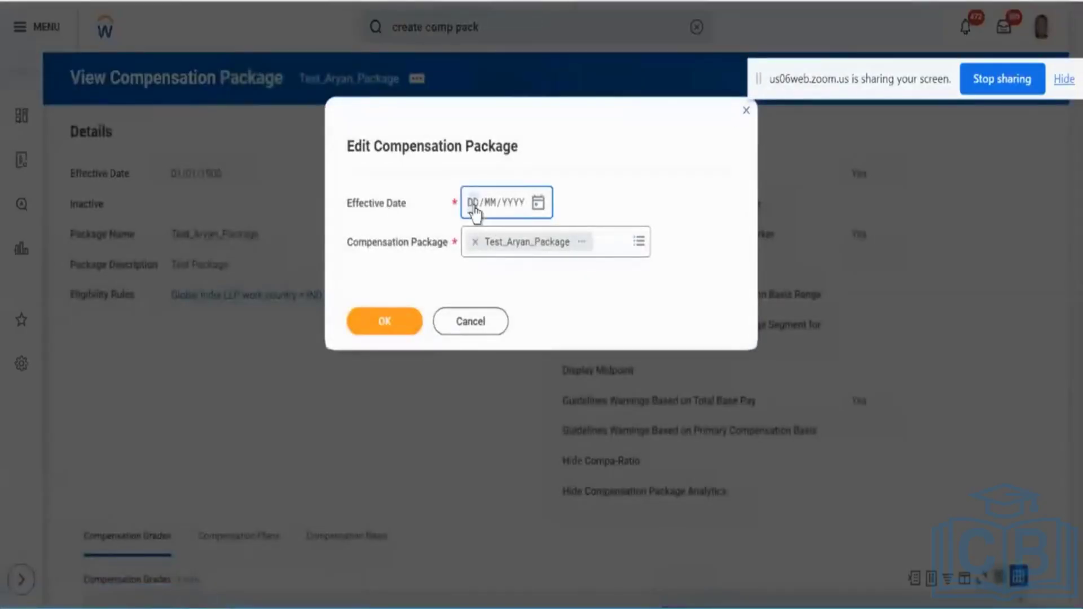
left_click(540, 204)
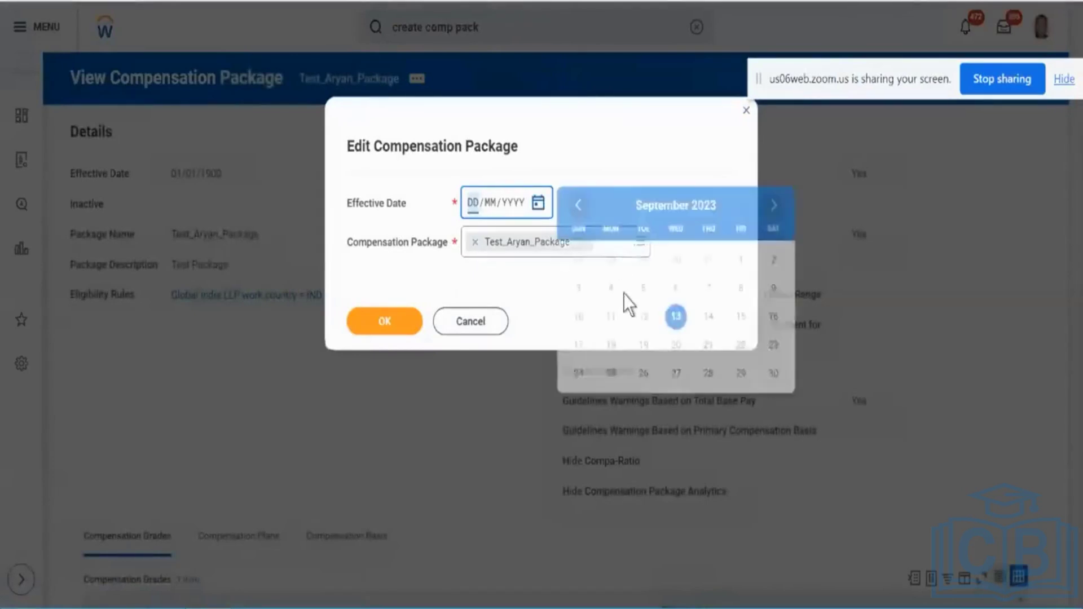
left_click(682, 326)
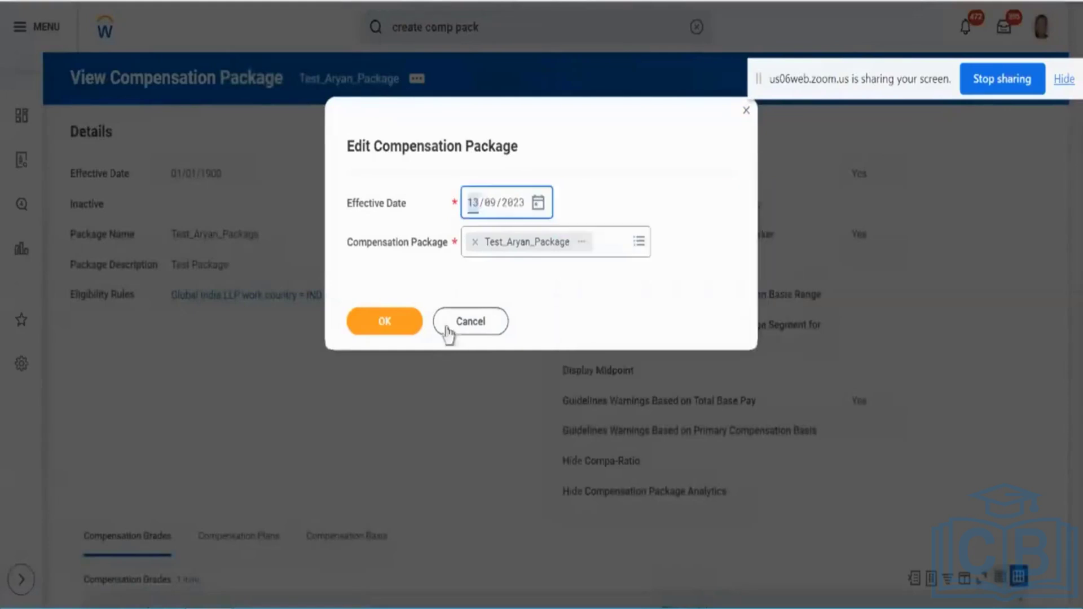
left_click(415, 323)
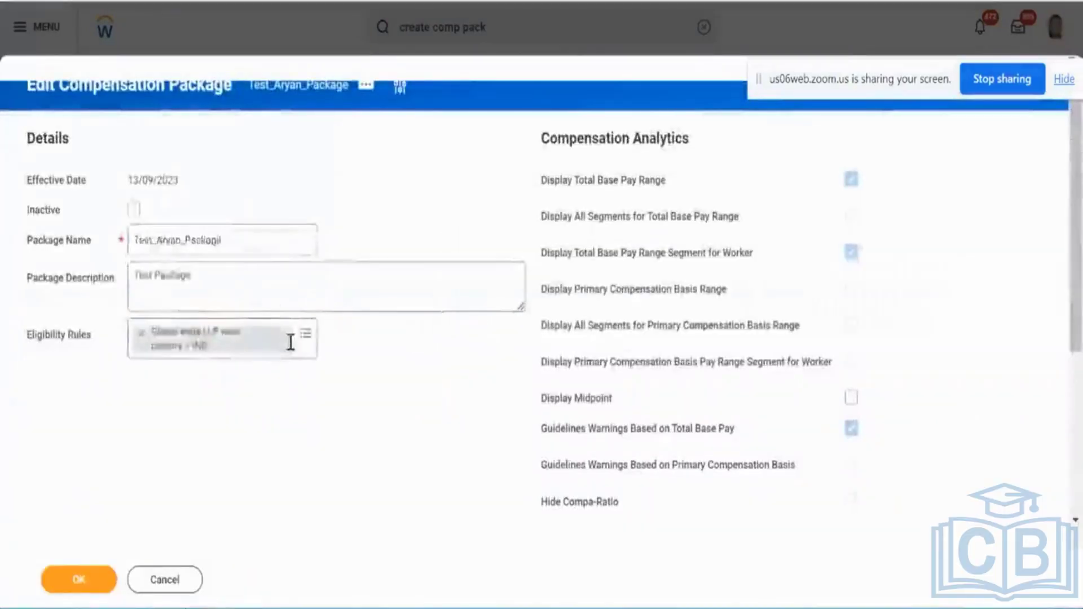
left_click(304, 336)
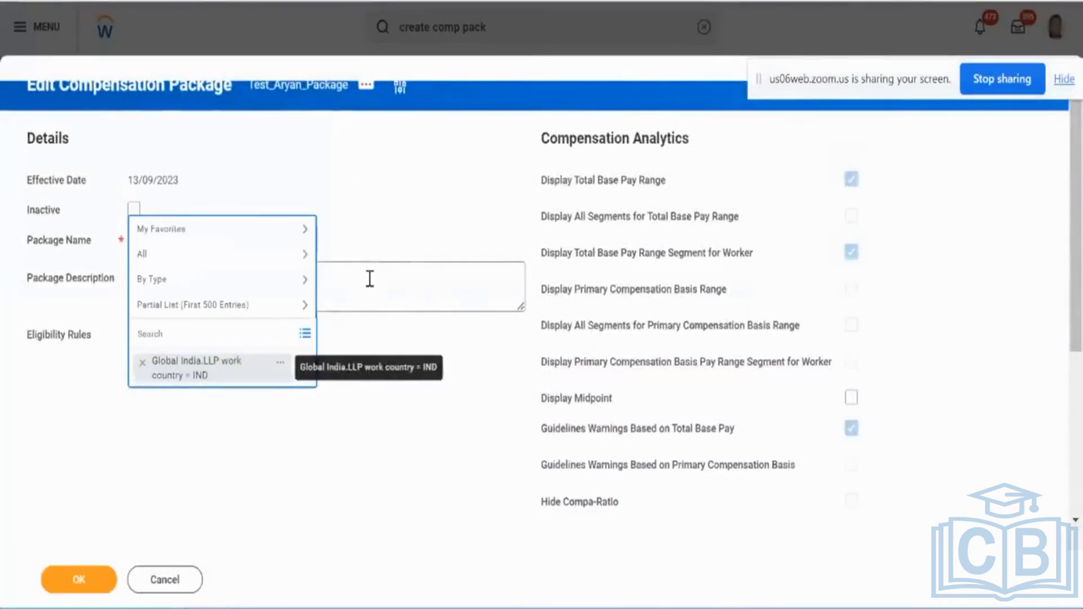
left_click(185, 581)
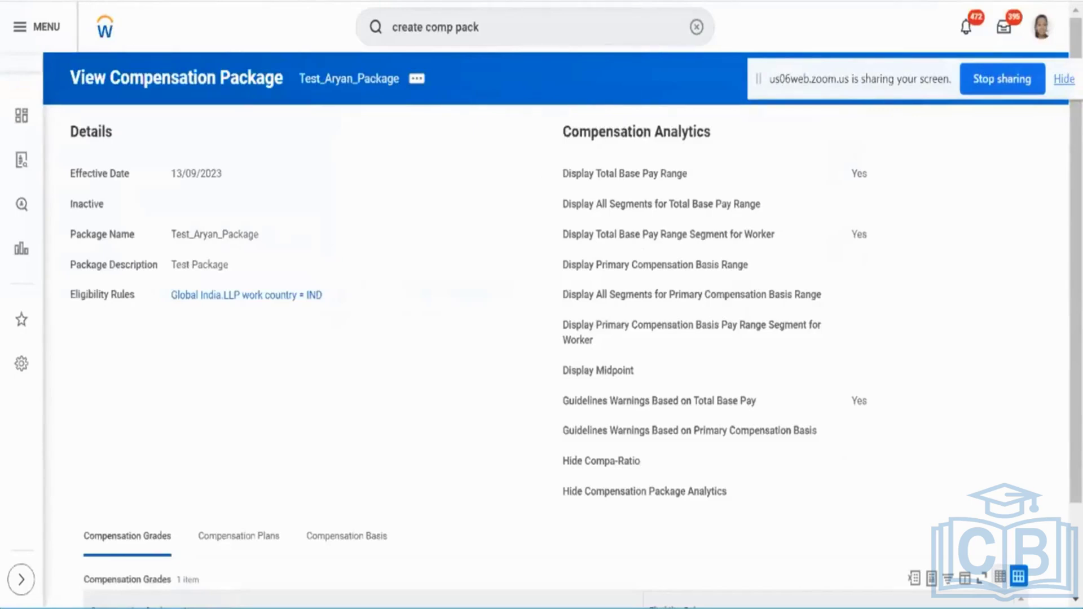
Switch to the Compensation PDF and read the slides from package prerequisites and creation steps through Compensation Grades and Grade Profiles.
key("ctrl+Tab")
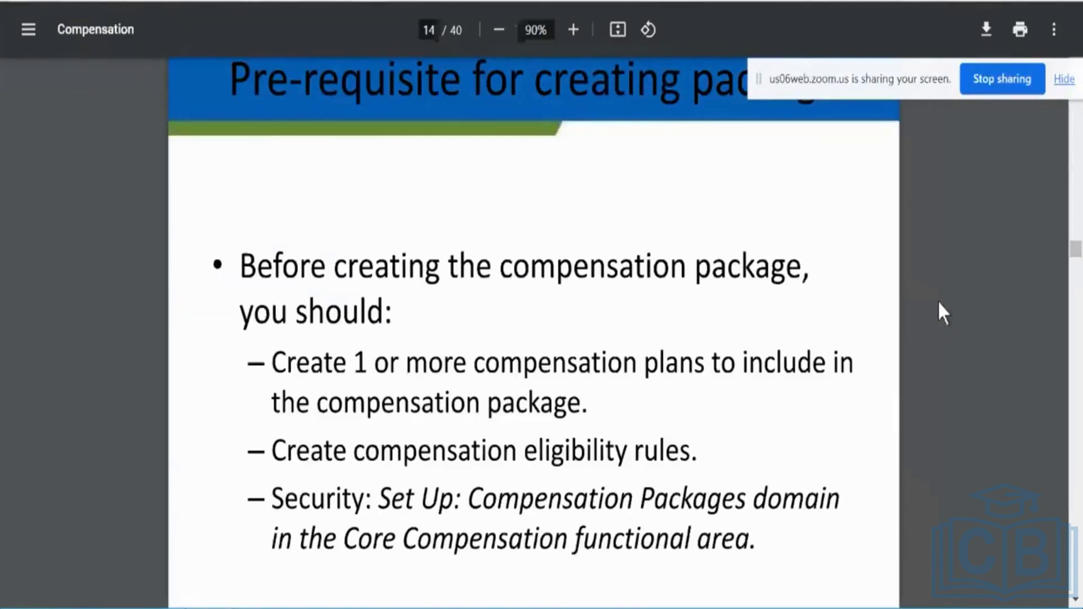
scroll(938, 302, "down", 5)
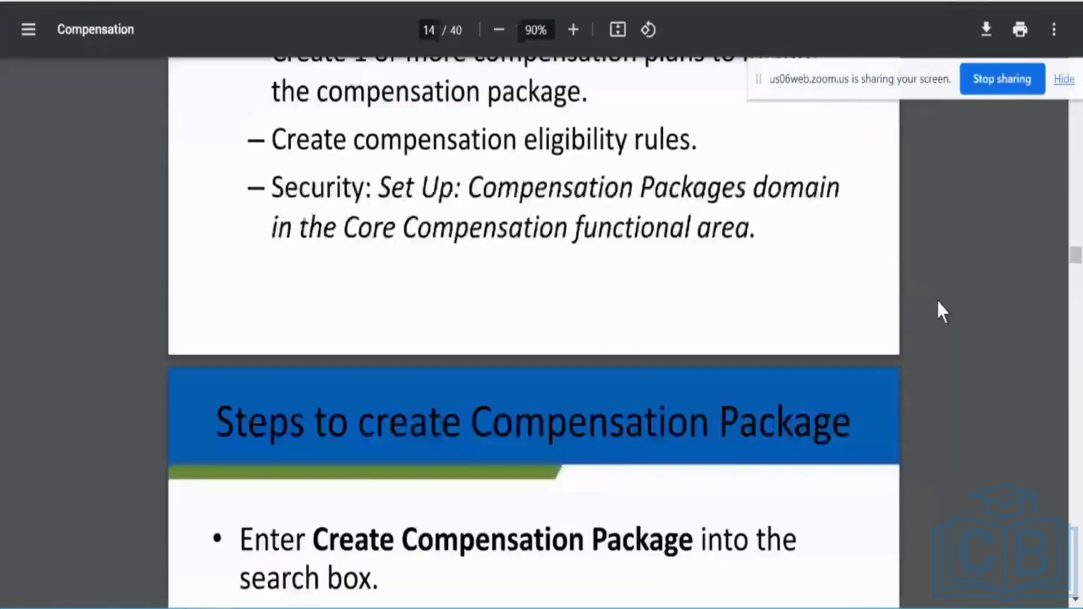
scroll(941, 307, "down", 1)
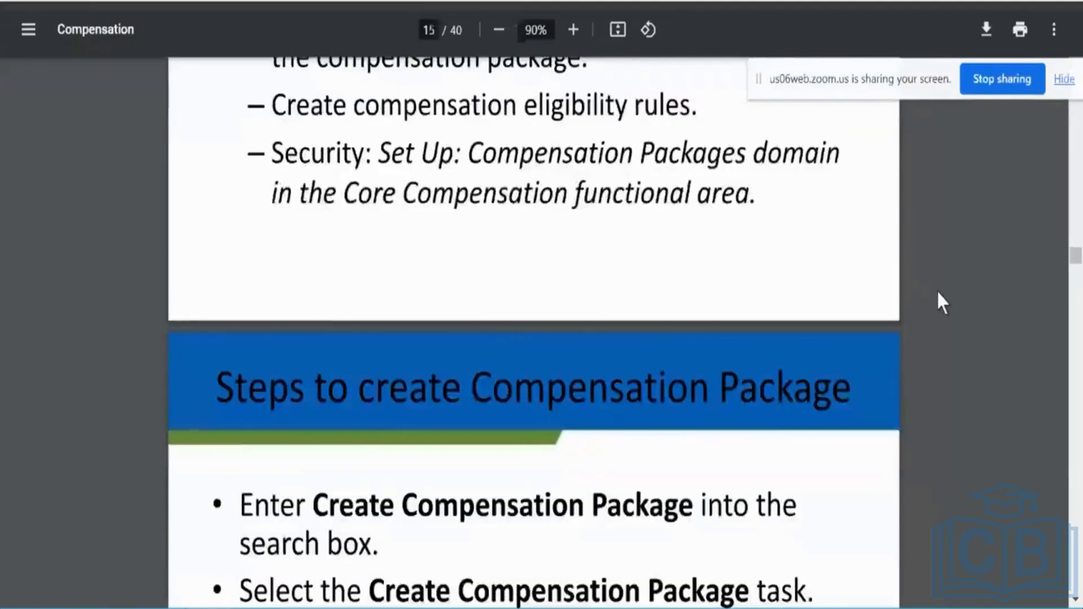
scroll(938, 293, "down", 3)
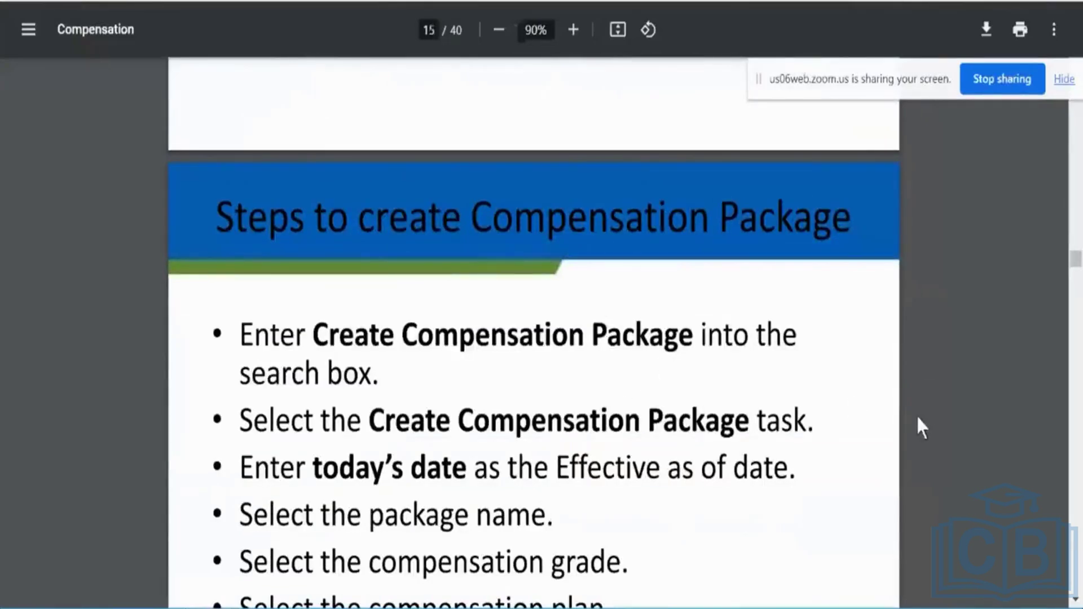
scroll(918, 417, "down", 2)
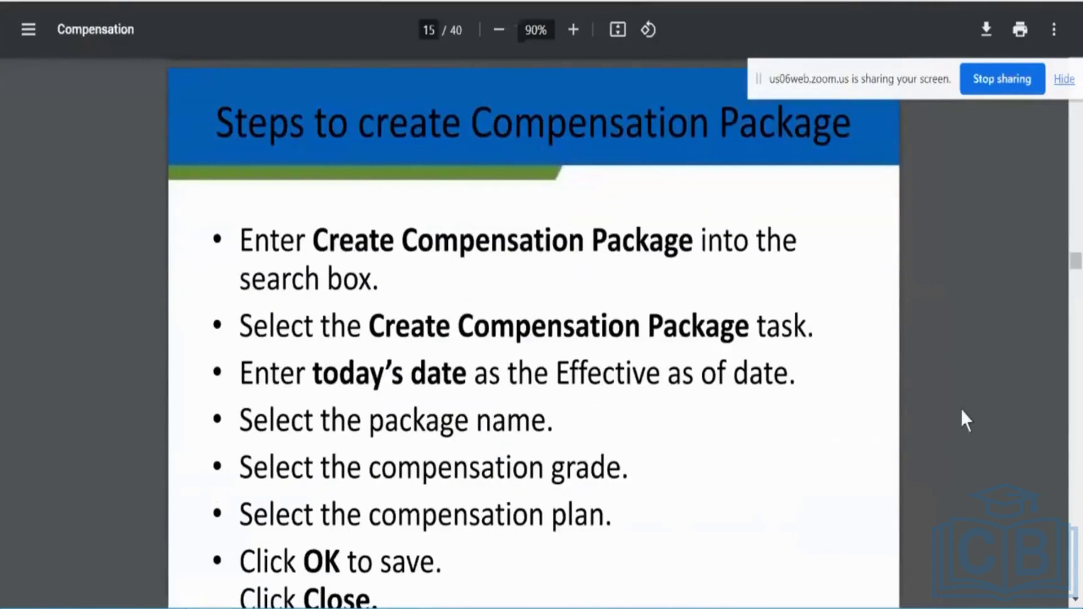
scroll(962, 410, "down", 10)
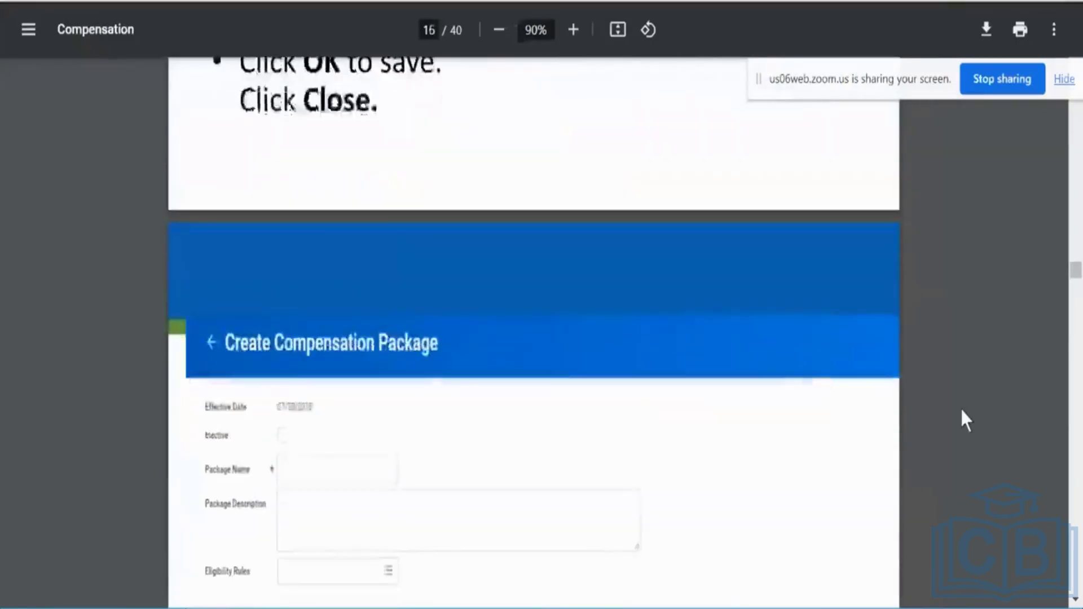
scroll(962, 411, "down", 2)
scroll(961, 411, "down", 3)
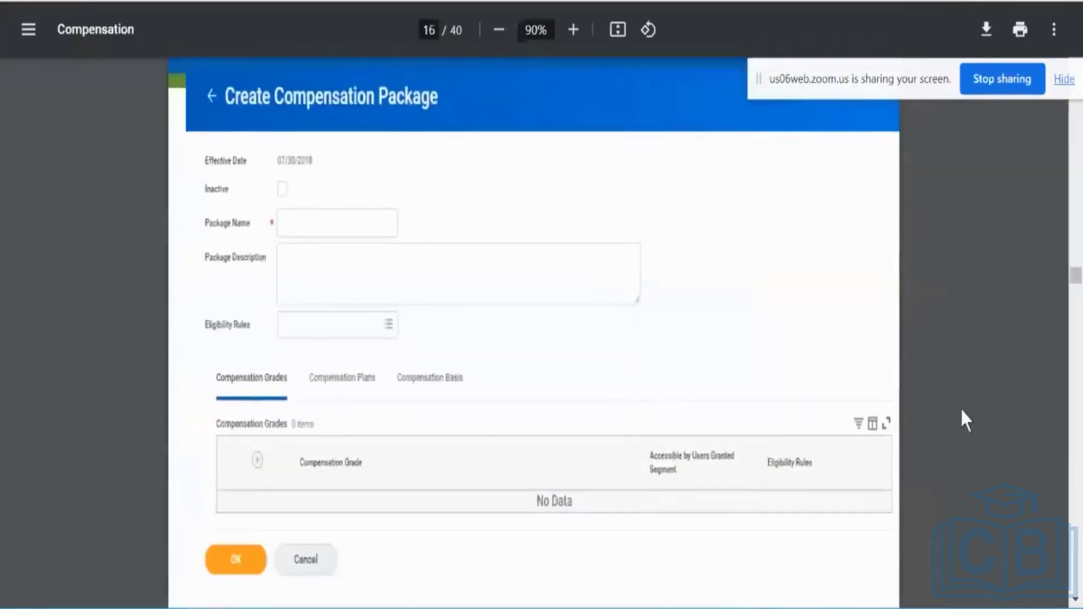
scroll(961, 410, "down", 10)
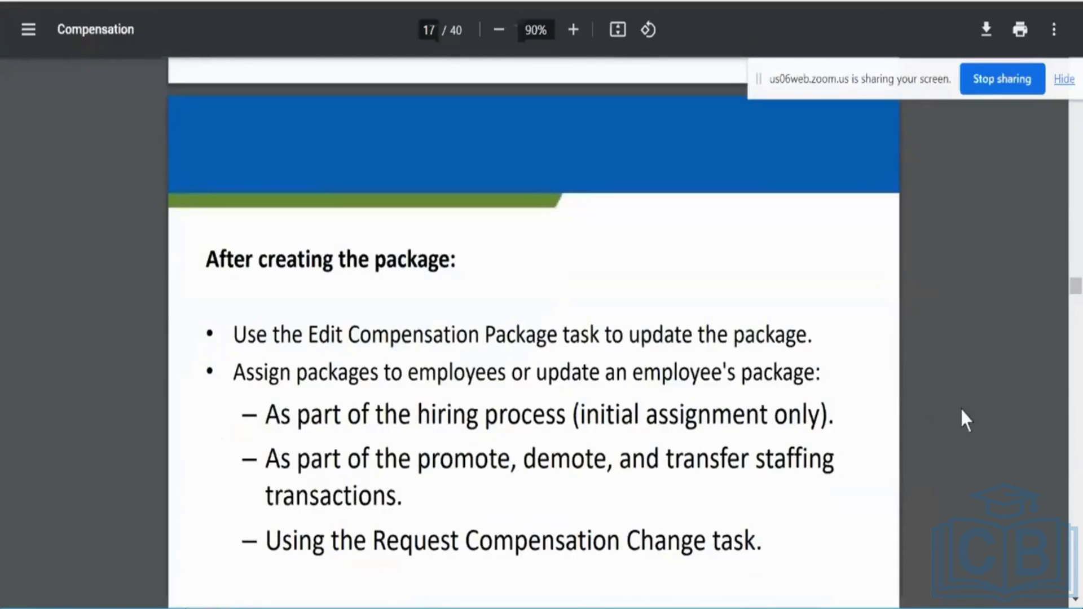
scroll(962, 410, "down", 2)
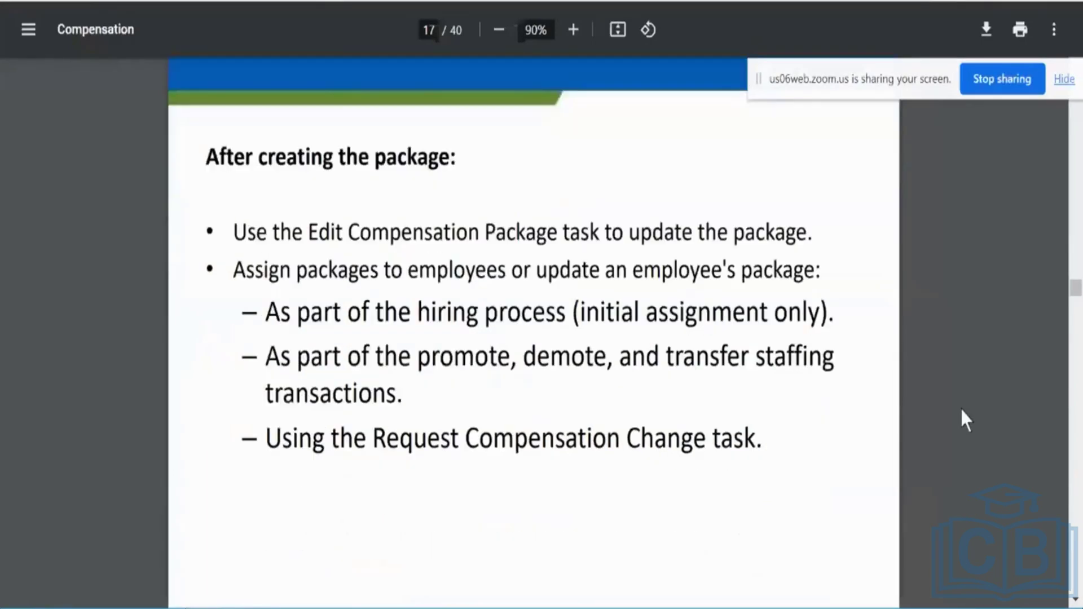
scroll(962, 420, "down", 5)
scroll(829, 320, "down", 1)
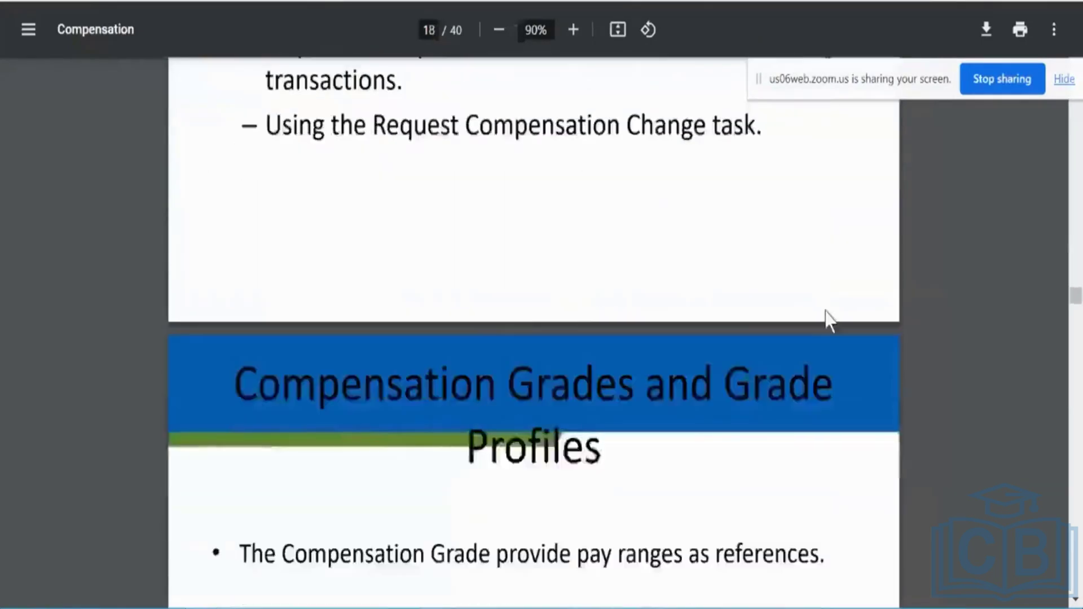
scroll(828, 320, "down", 2)
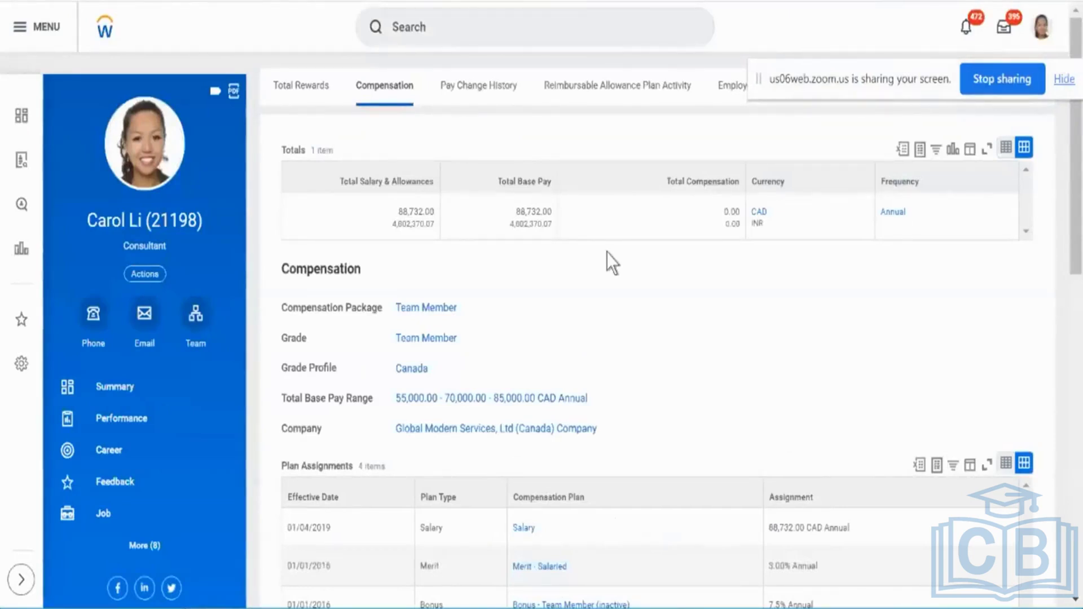
Inspect the Compensation Package entry on the worker's Compensation page in Workday.
double_click(323, 307)
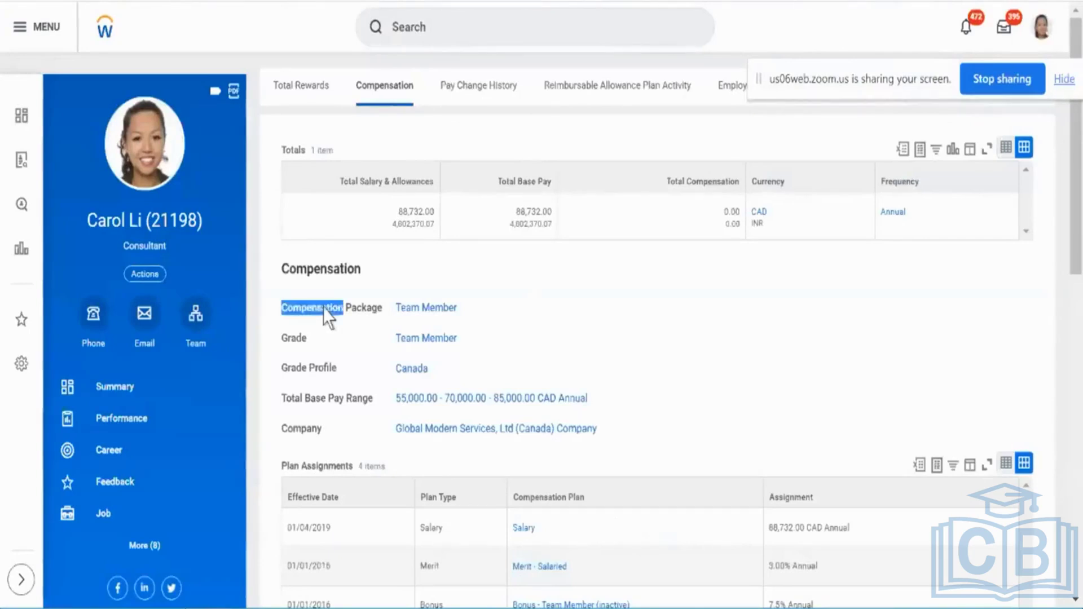
triple_click(323, 307)
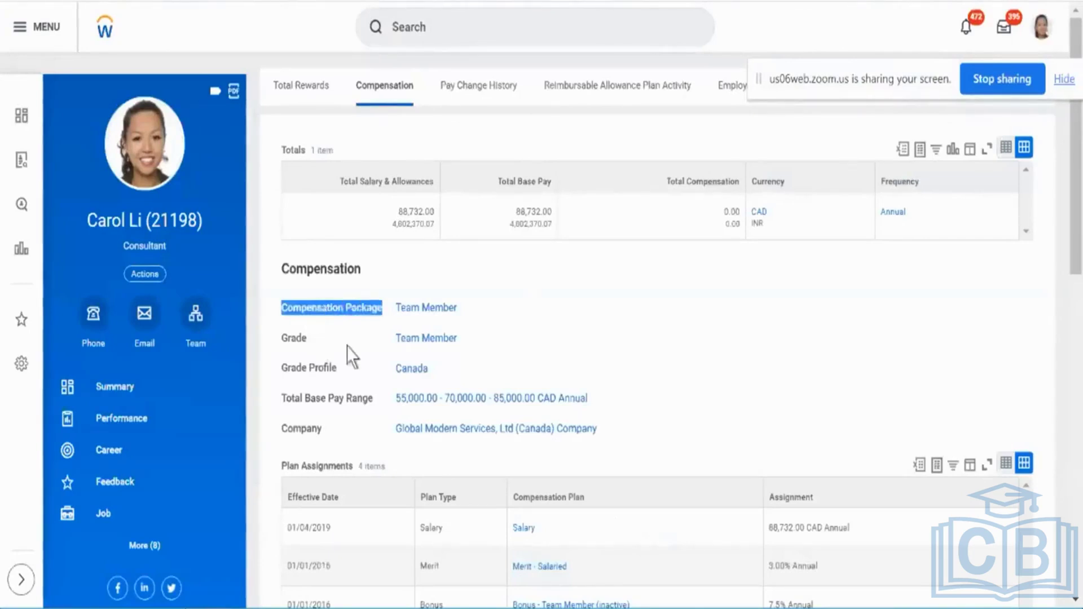